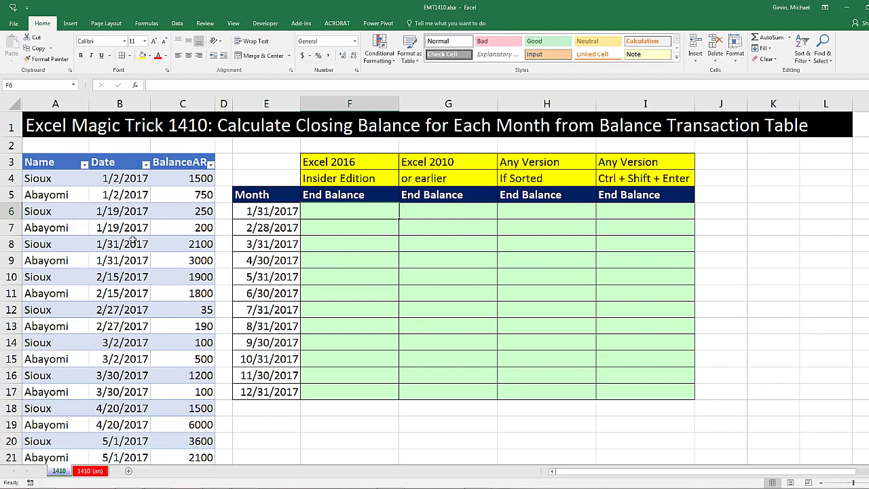
Examine the transaction table's extent and the last January and February balances that belong to the month-end dates
{"action": "left_click", "coordinate": [60, 180]}
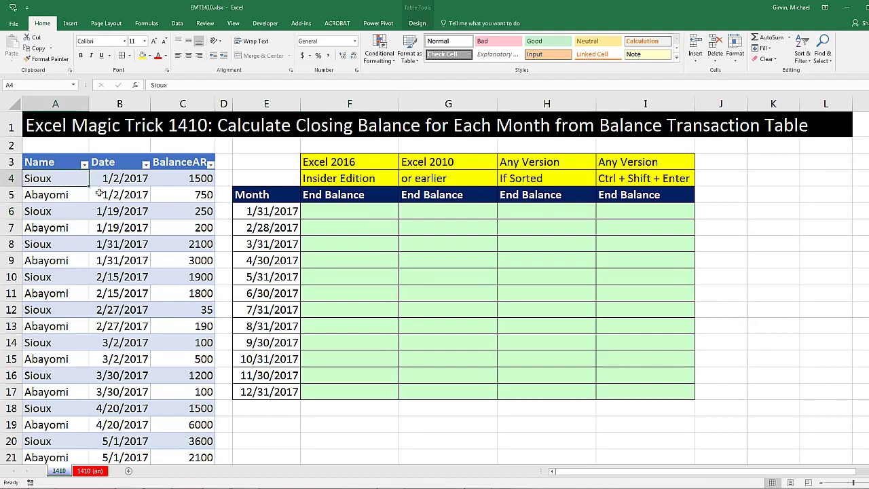
{"action": "key", "text": "ctrl+Down"}
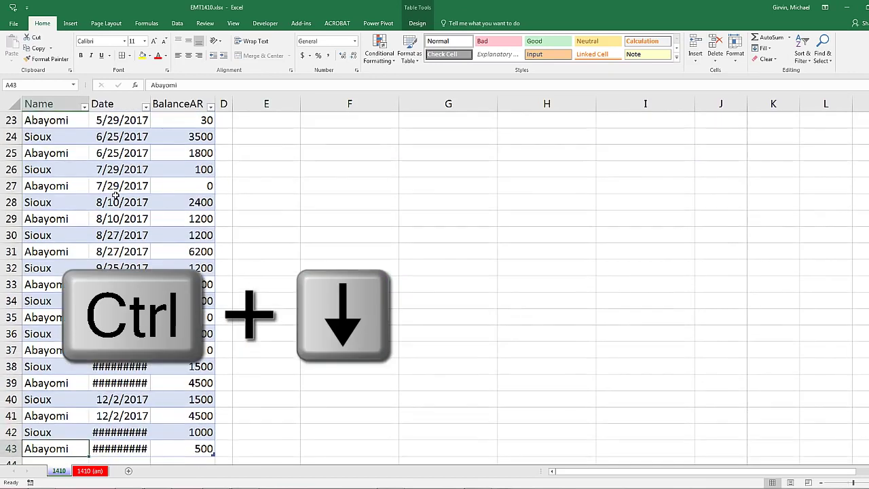
{"action": "key", "text": "ctrl+Up"}
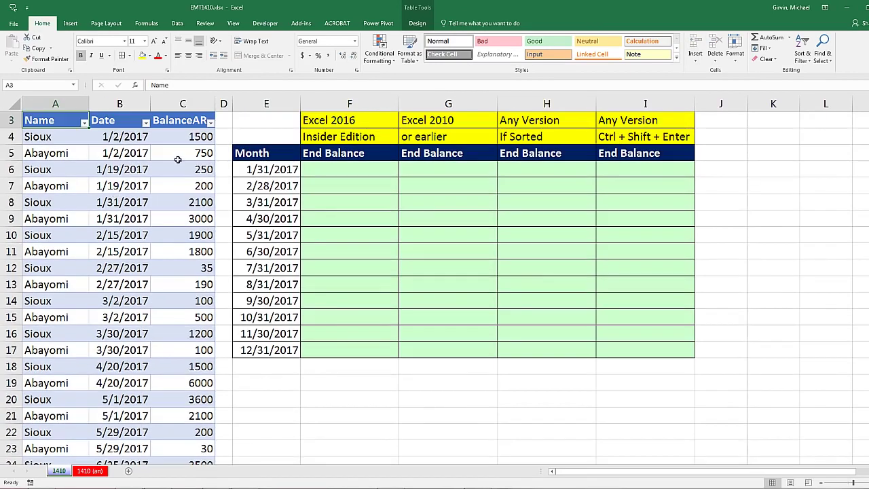
{"action": "left_click_drag", "start_coordinate": [57, 135], "coordinate": [182, 218]}
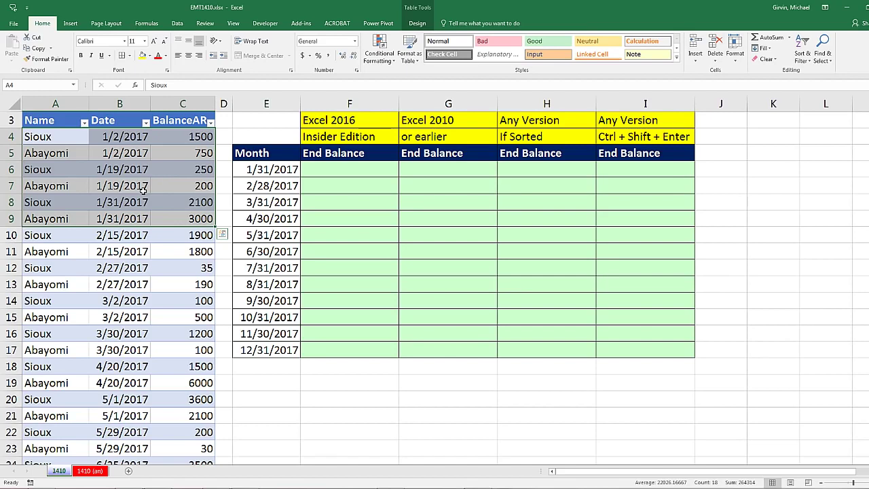
{"action": "left_click_drag", "start_coordinate": [178, 208], "coordinate": [188, 222]}
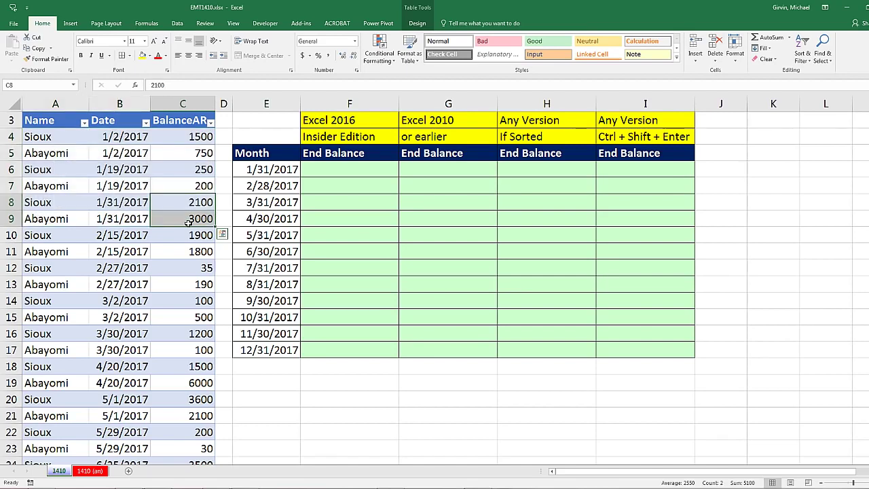
{"action": "left_click", "coordinate": [326, 173]}
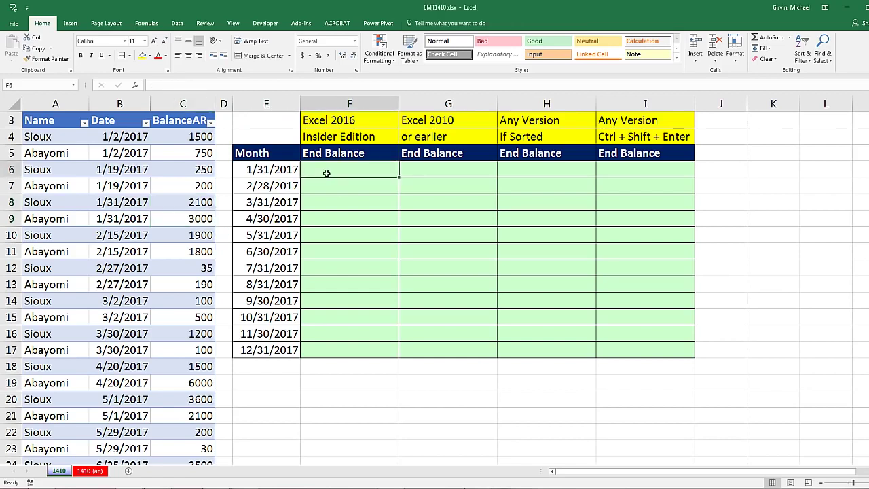
{"action": "left_click", "coordinate": [297, 184]}
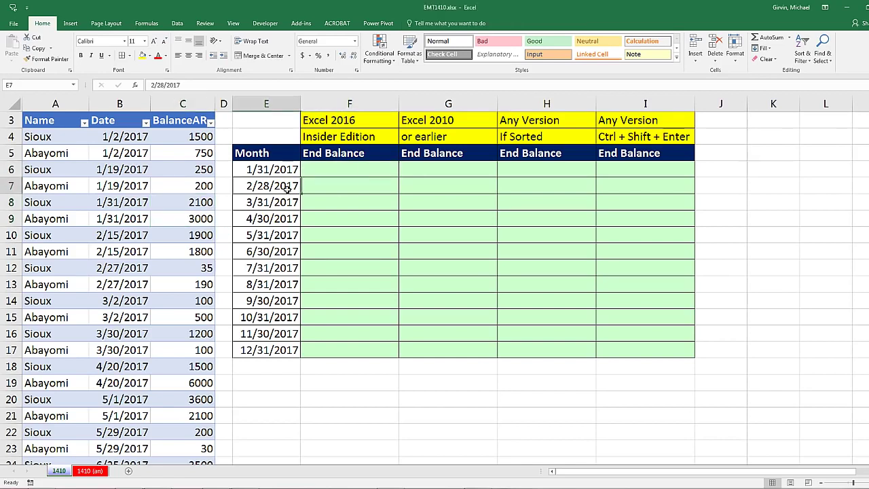
{"action": "left_click", "coordinate": [282, 201]}
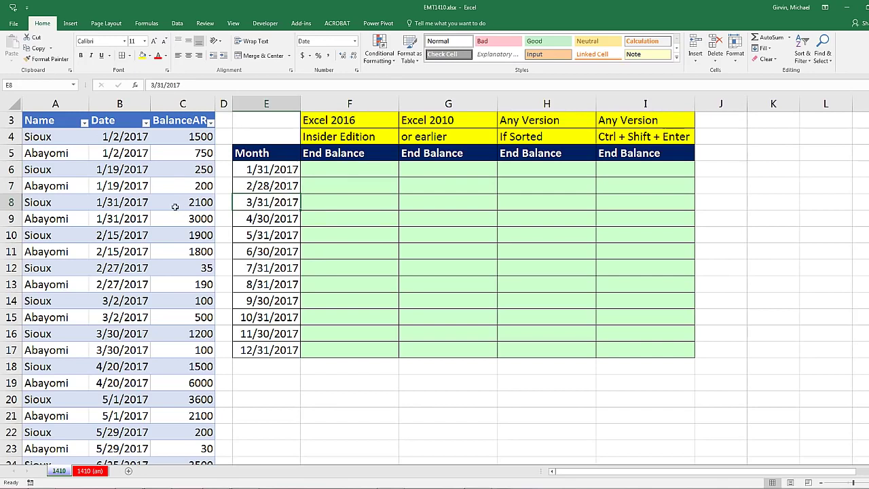
{"action": "left_click_drag", "start_coordinate": [37, 236], "coordinate": [201, 283]}
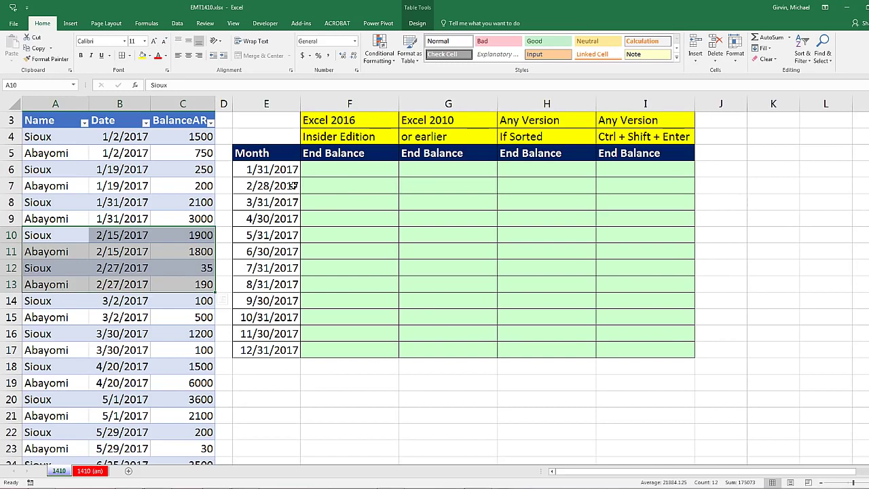
{"action": "left_click_drag", "start_coordinate": [54, 267], "coordinate": [197, 278]}
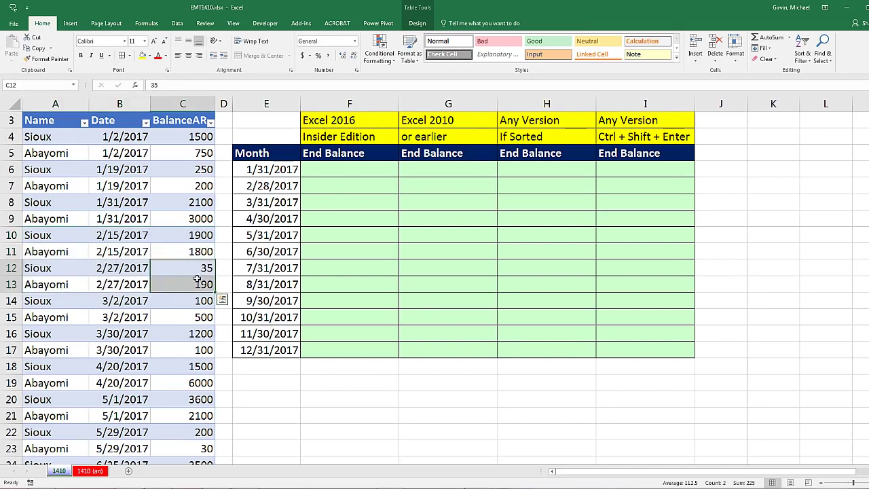
{"action": "left_click", "coordinate": [306, 167]}
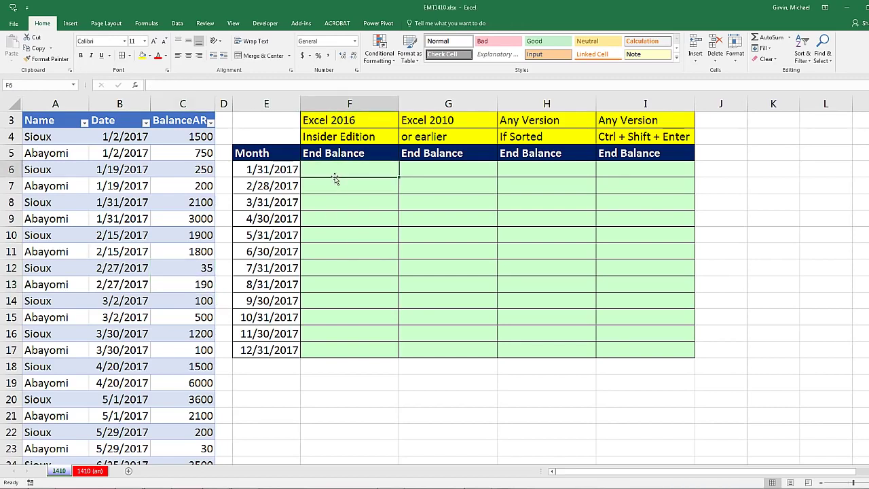
{"action": "left_click", "coordinate": [283, 170]}
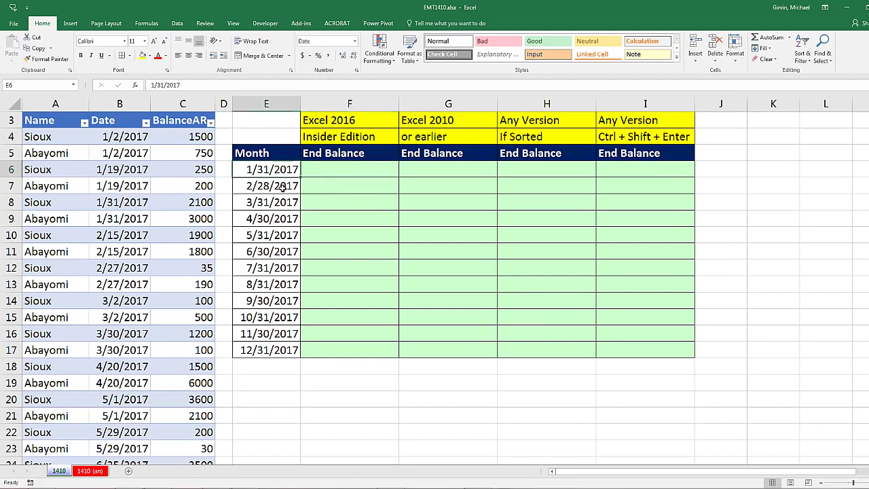
{"action": "left_click", "coordinate": [283, 189]}
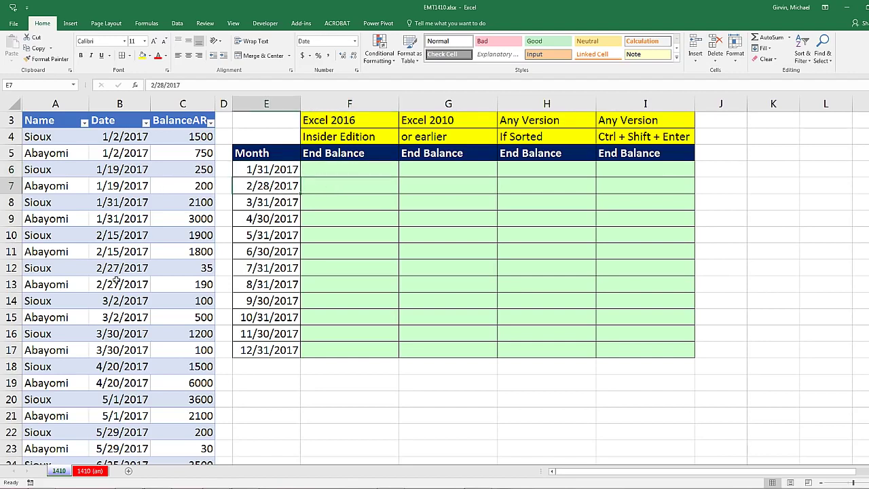
Enter =MAXIFS(fBalances[Date],fBalances[Date],"<="&E6) in F6 to find the latest transaction date up to the month end
{"action": "left_click", "coordinate": [319, 172]}
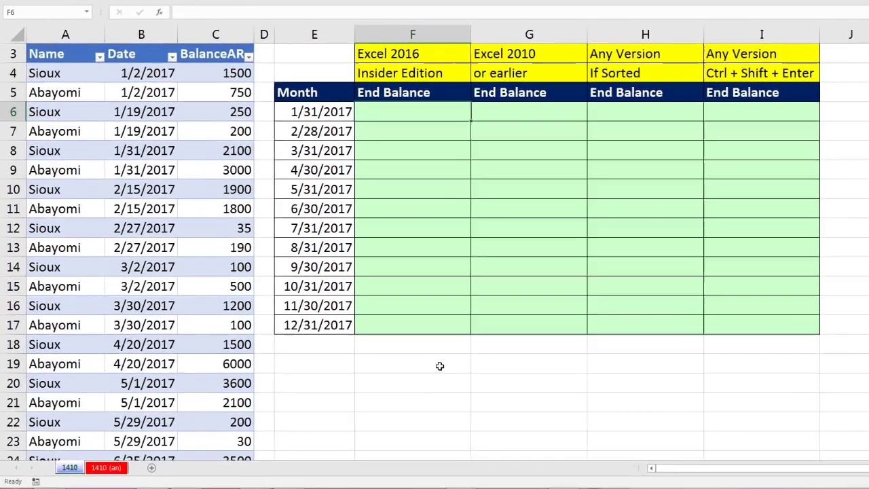
{"action": "type", "text": "=maxifs"}
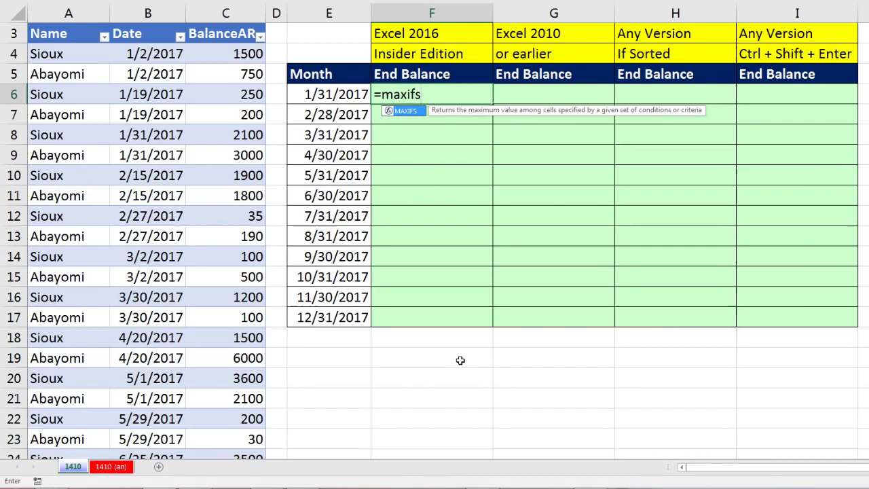
{"action": "key", "text": "Tab"}
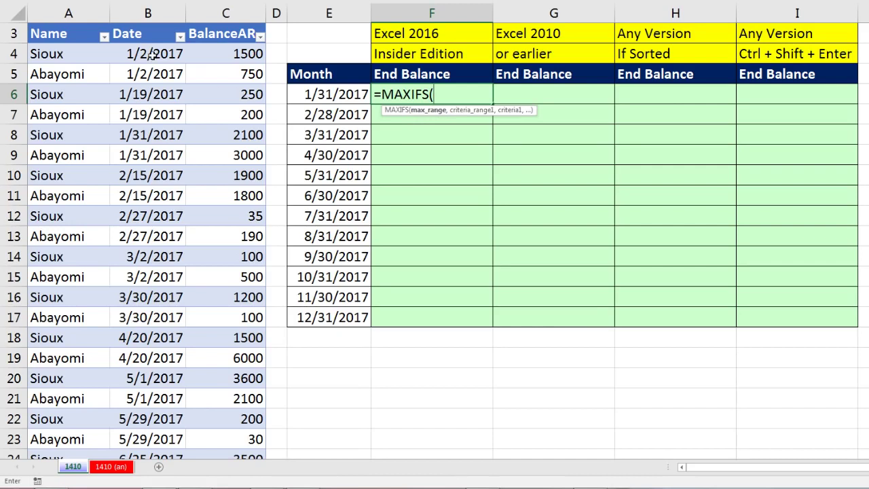
{"action": "scroll", "coordinate": [144, 169], "scroll_direction": "up", "scroll_amount": 1}
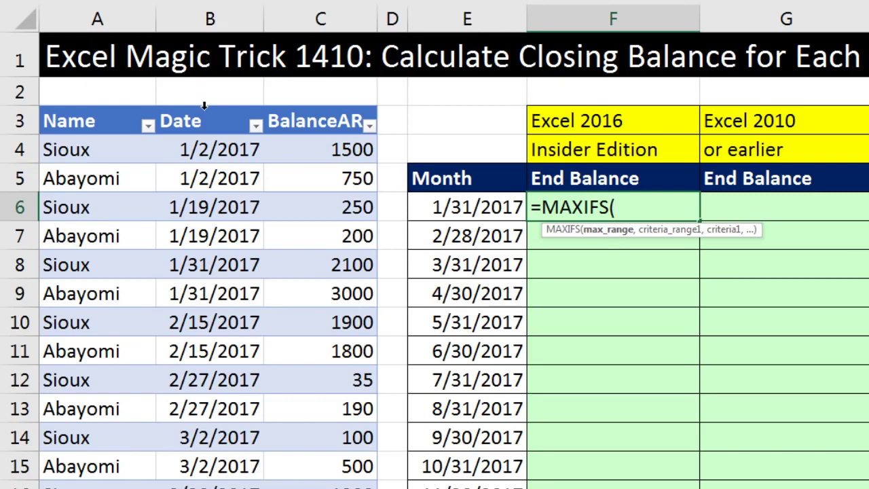
{"action": "left_click", "coordinate": [204, 105]}
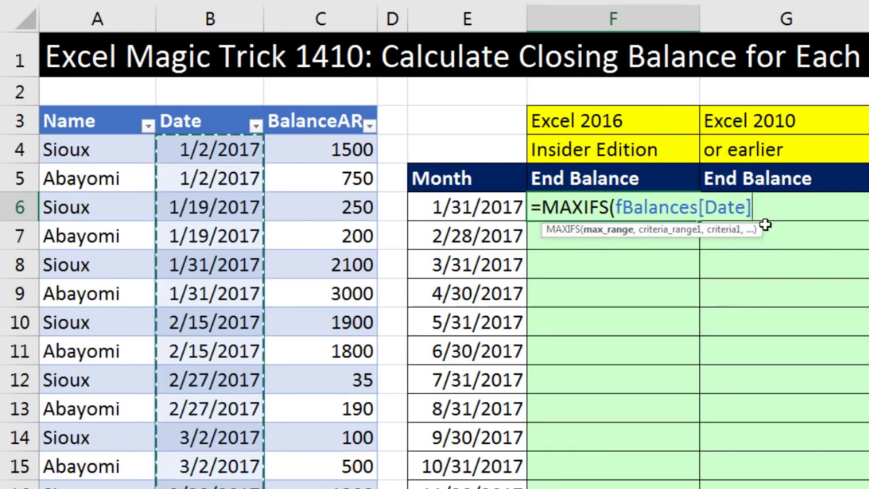
{"action": "type", "text": ","}
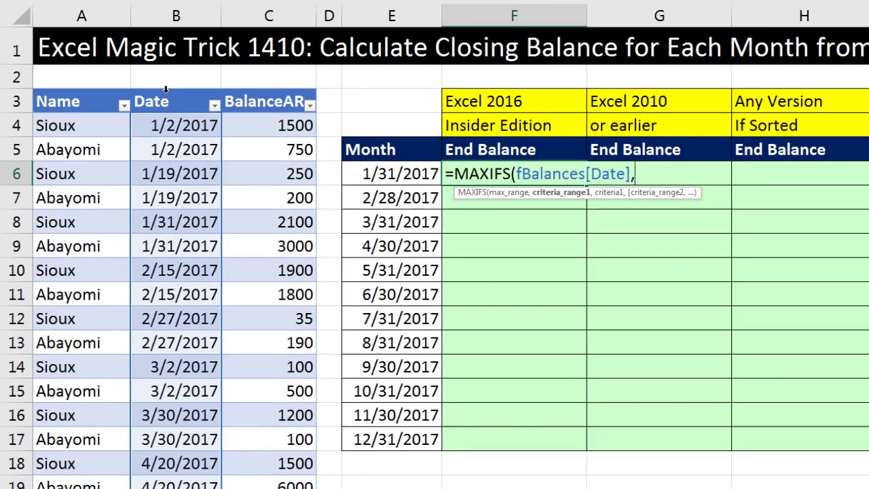
{"action": "left_click", "coordinate": [182, 99]}
{"action": "type", "text": ","}
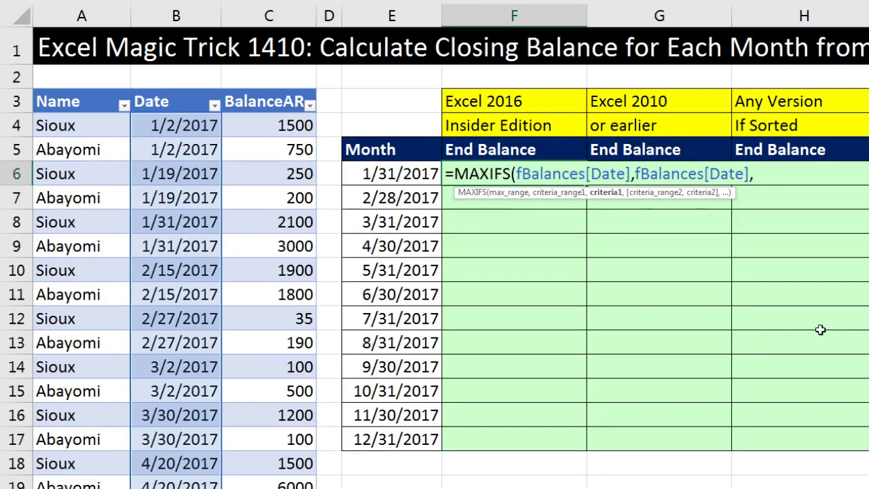
{"action": "type", "text": "\"<=\"&"}
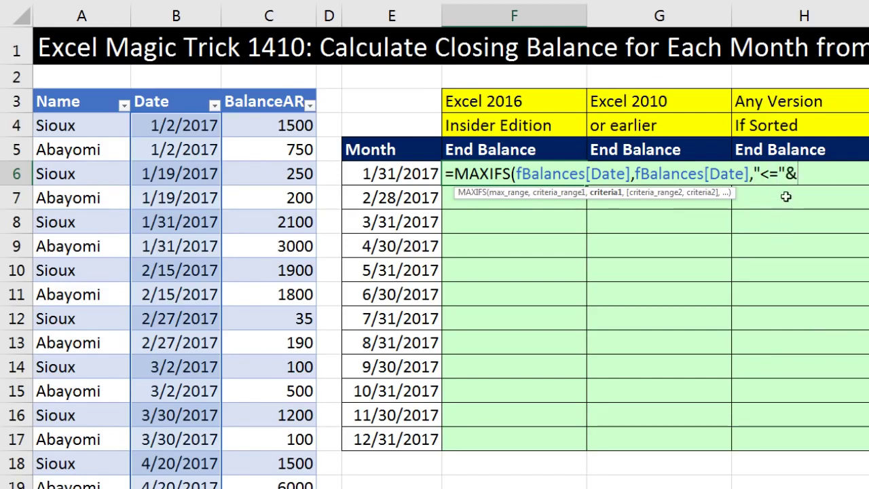
{"action": "left_click", "coordinate": [383, 171]}
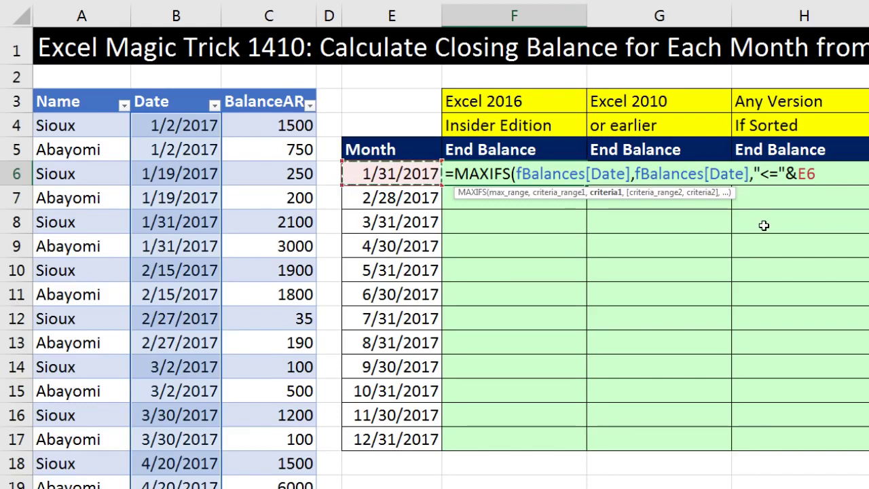
{"action": "type", "text": ")"}
{"action": "key", "text": "ctrl+Return"}
Format F6 as a date, fill its formula down to F17 and check the resulting dates
{"action": "key", "text": "ctrl+1"}
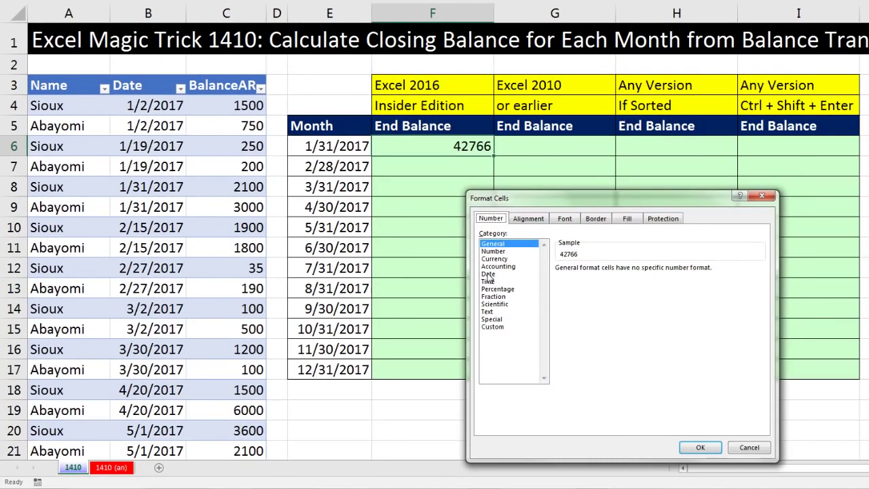
{"action": "left_click", "coordinate": [488, 274]}
{"action": "key", "text": "Return"}
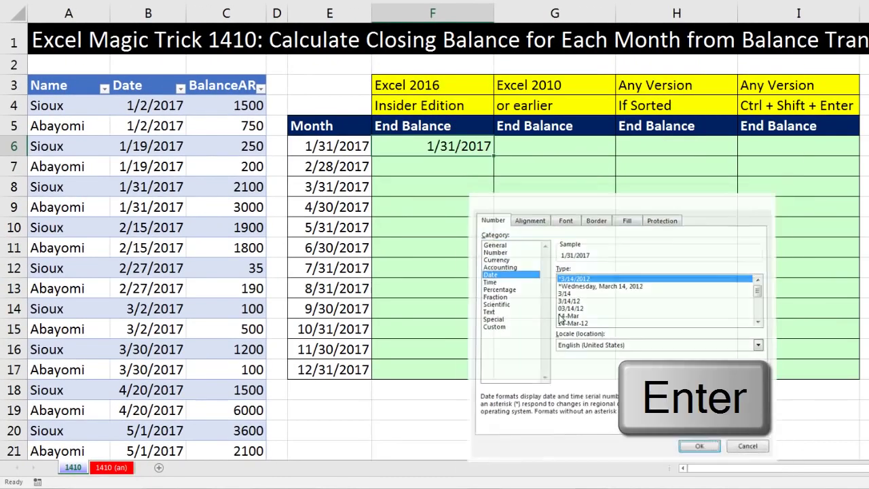
{"action": "double_click", "coordinate": [494, 156]}
{"action": "left_click", "coordinate": [435, 168]}
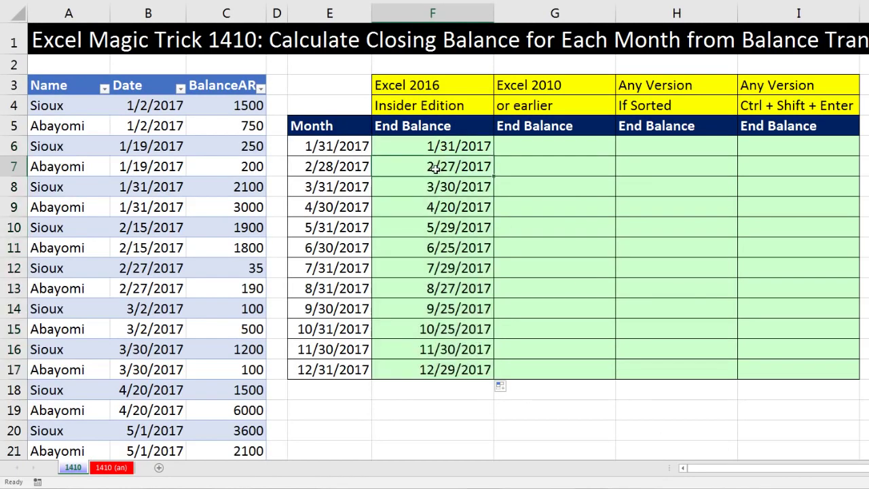
{"action": "left_click", "coordinate": [427, 249]}
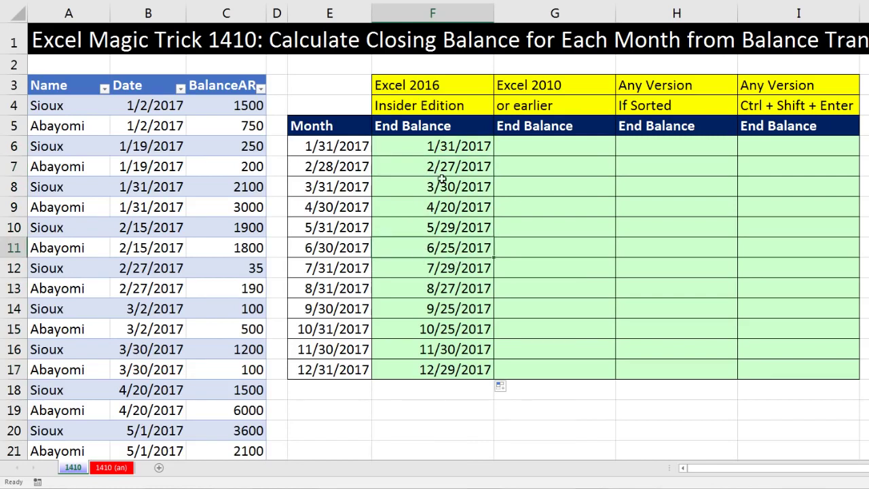
Undo the fill down column F and the date format on F6
{"action": "key", "text": "ctrl+z"}
{"action": "key", "text": "ctrl+z"}
{"action": "key", "text": "ctrl+z"}
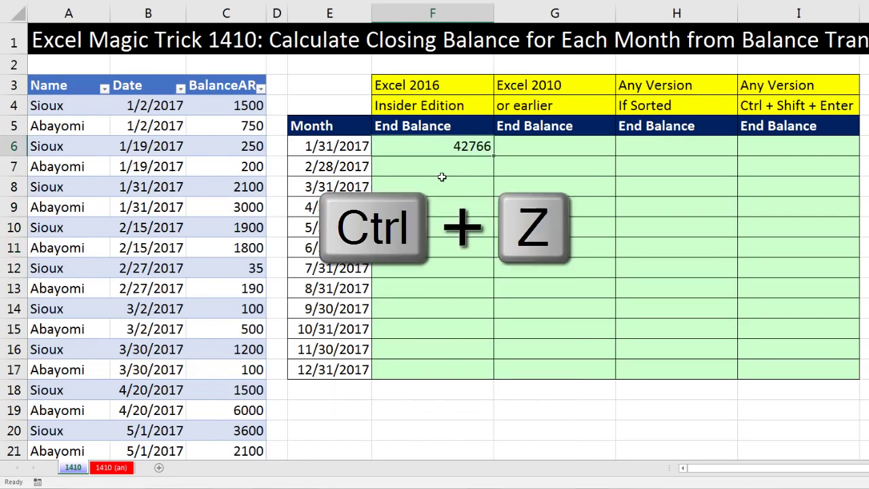
Wrap the formula in F6 as =SUMIFS(fBalances[BalanceAR],fBalances[Date],MAXIFS(fBalances[Date],fBalances[Date],"<="&E6))
{"action": "key", "text": "F2"}
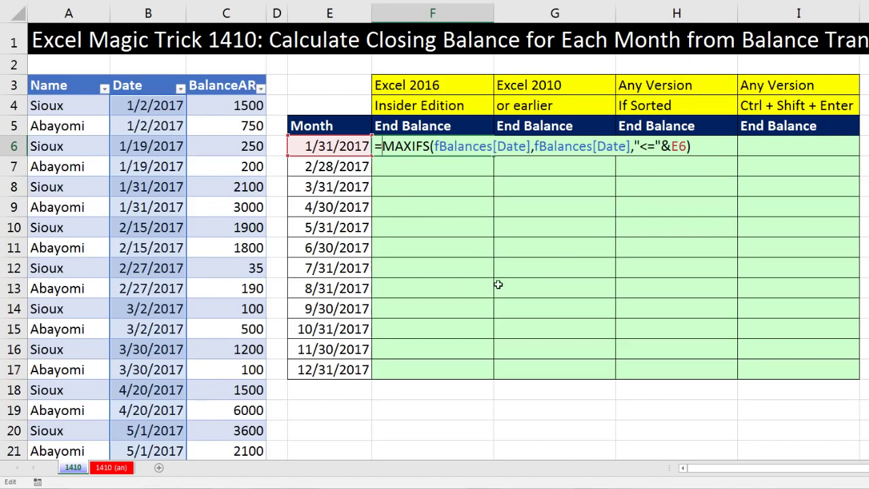
{"action": "type", "text": "sumifs"}
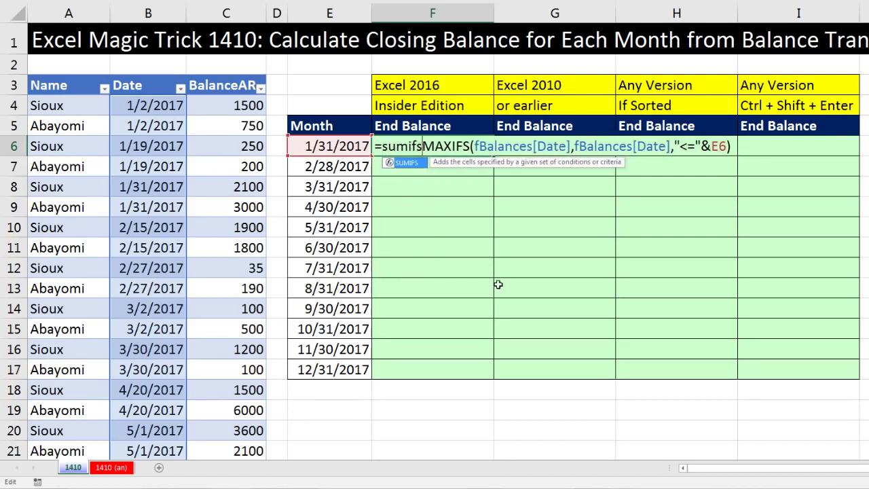
{"action": "key", "text": "Tab"}
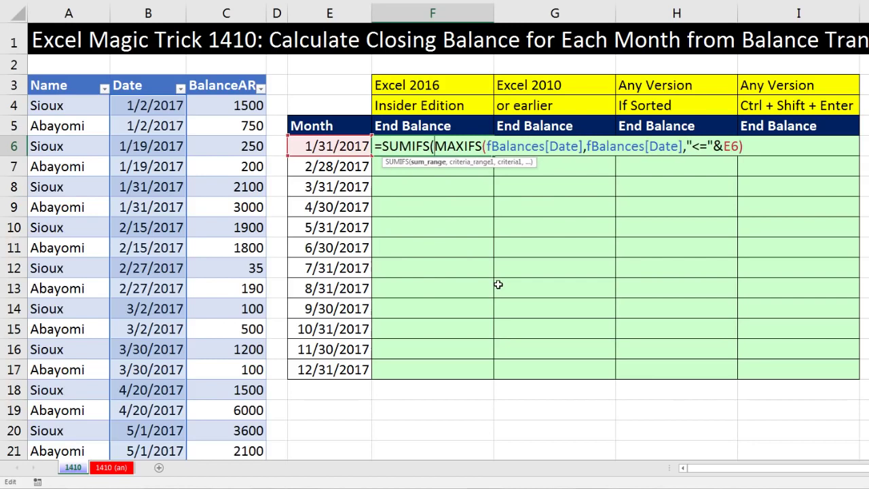
{"action": "left_click", "coordinate": [218, 77]}
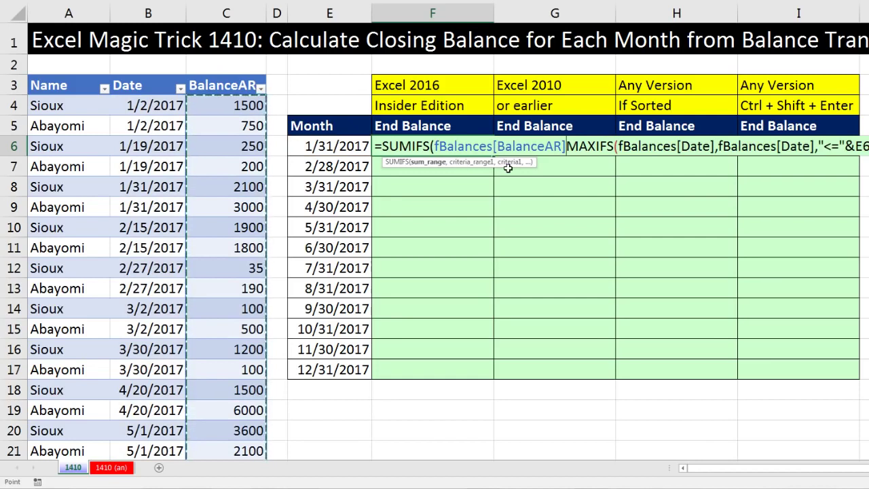
{"action": "type", "text": ","}
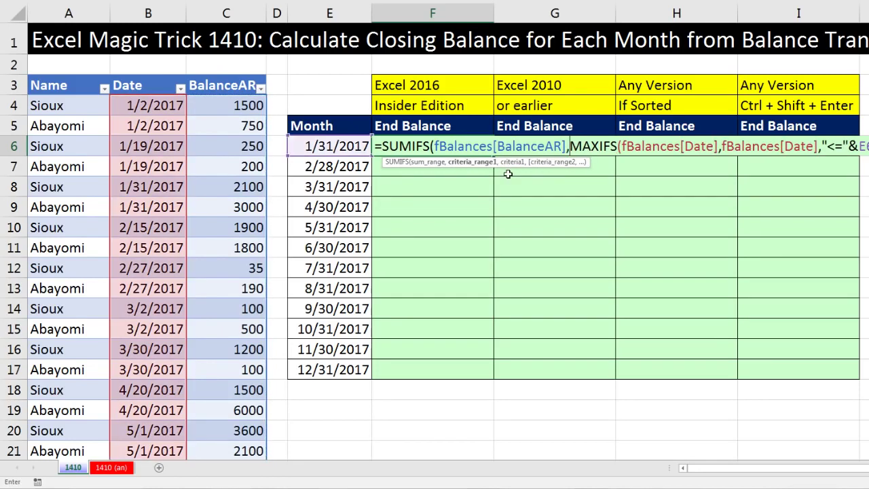
{"action": "left_click", "coordinate": [151, 73]}
{"action": "type", "text": ",fBalances[Date"}
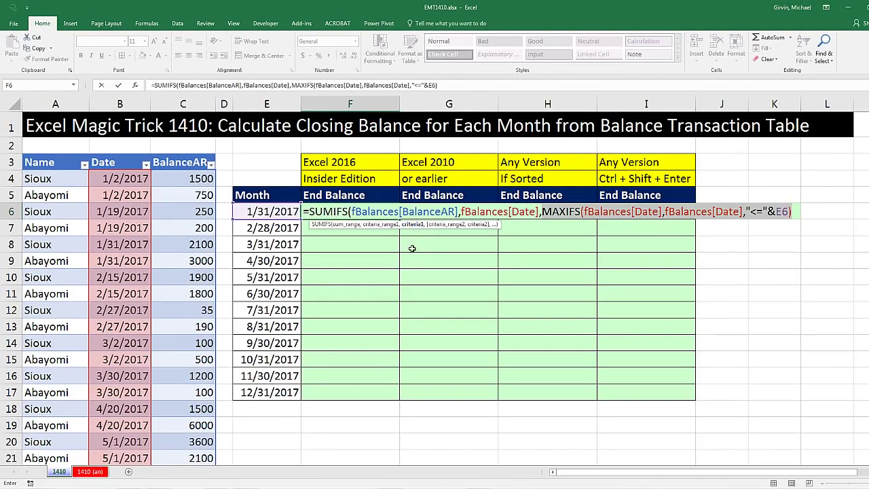
{"action": "left_click", "coordinate": [798, 211]}
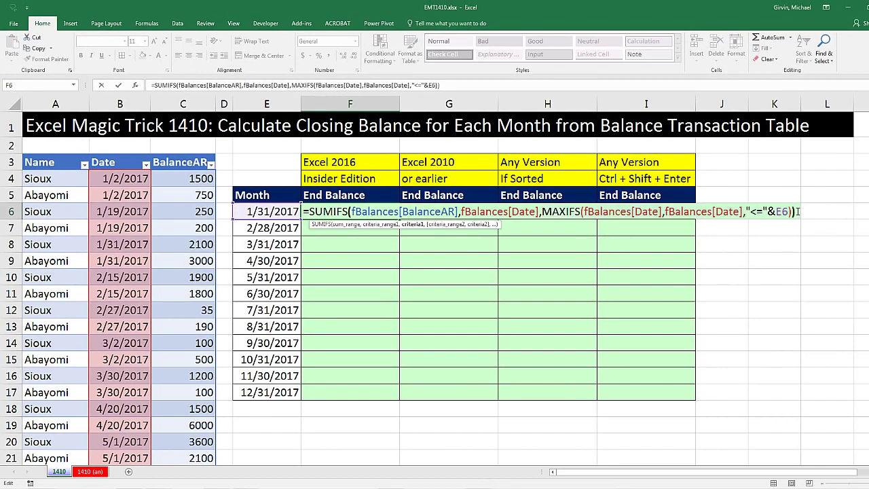
{"action": "key", "text": "ctrl+Return"}
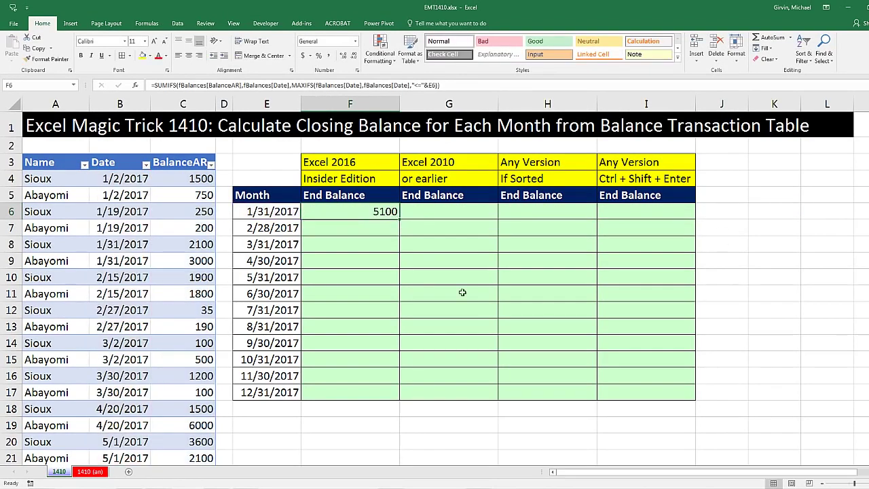
Fill the closing balance formula in F6 down to F17 and check the cell references in F17
{"action": "double_click", "coordinate": [400, 219]}
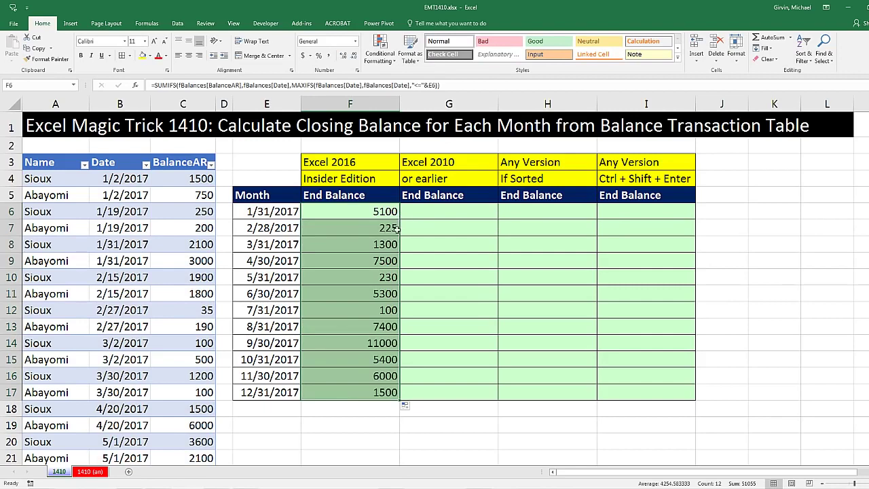
{"action": "left_click", "coordinate": [361, 397]}
{"action": "key", "text": "F2"}
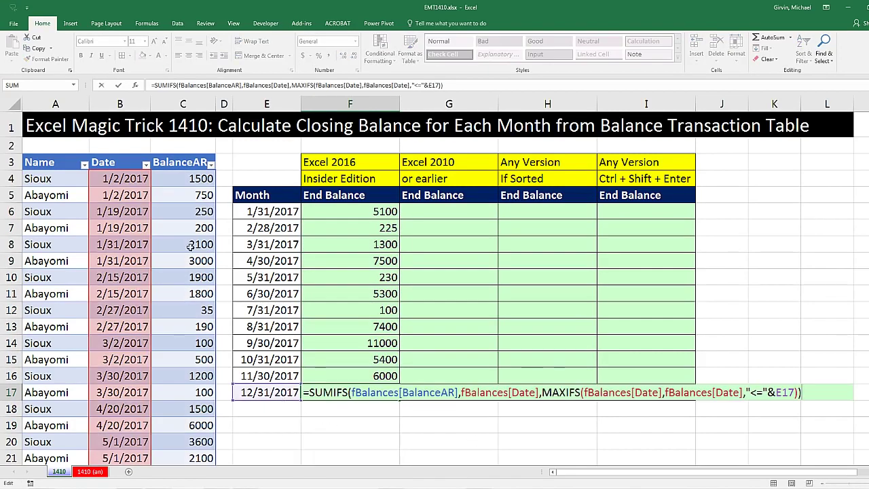
{"action": "key", "text": "Escape"}
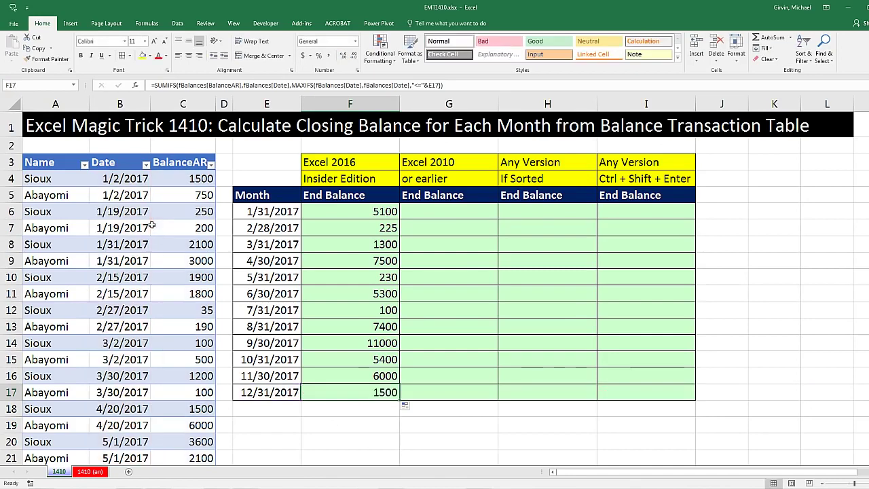
Copy the opening part =SUMIFS(fBalances[BalanceAR],fBalances[Date], from the formula in F6 without changing that cell
{"action": "left_click", "coordinate": [346, 211]}
{"action": "key", "text": "F2"}
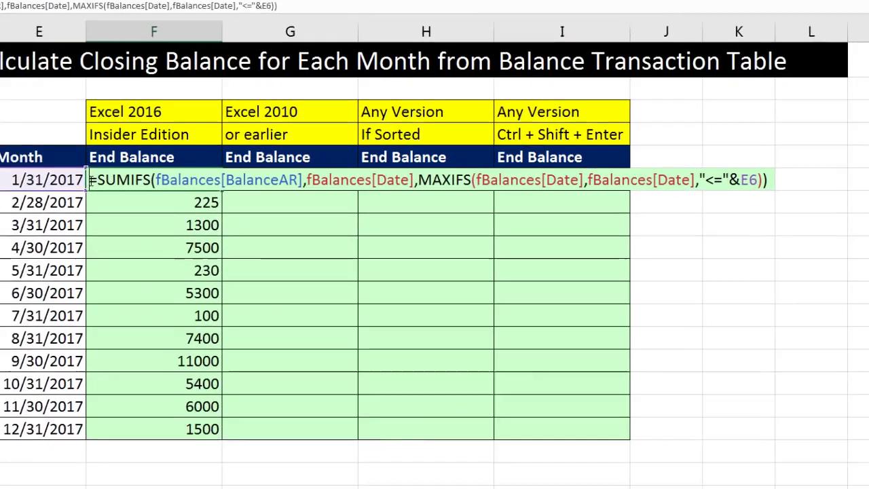
{"action": "left_click_drag", "start_coordinate": [91, 179], "coordinate": [416, 180]}
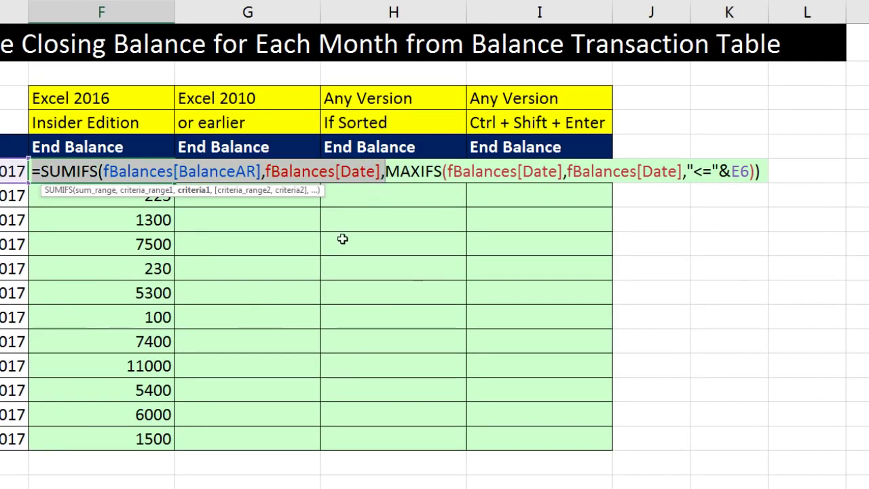
{"action": "key", "text": "ctrl+c"}
{"action": "key", "text": "Escape"}
Start an AGGREGATE formula in G6 with function 14 (LARGE) and option 6 (Ignore error values)
{"action": "left_click", "coordinate": [254, 169]}
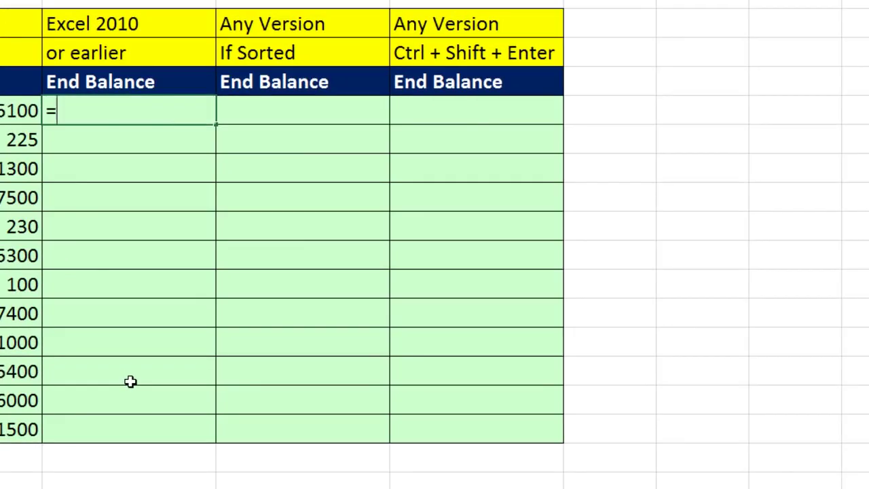
{"action": "type", "text": "=ag"}
{"action": "key", "text": "Tab"}
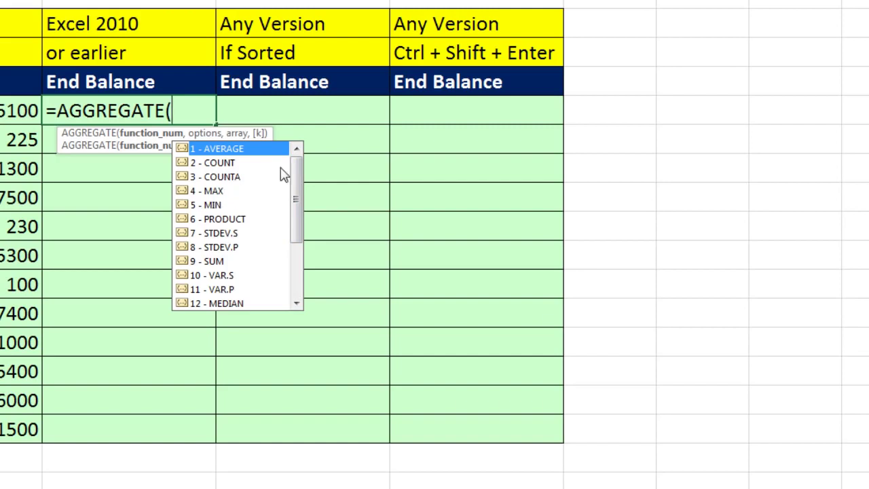
{"action": "left_click_drag", "start_coordinate": [295, 178], "coordinate": [304, 264]}
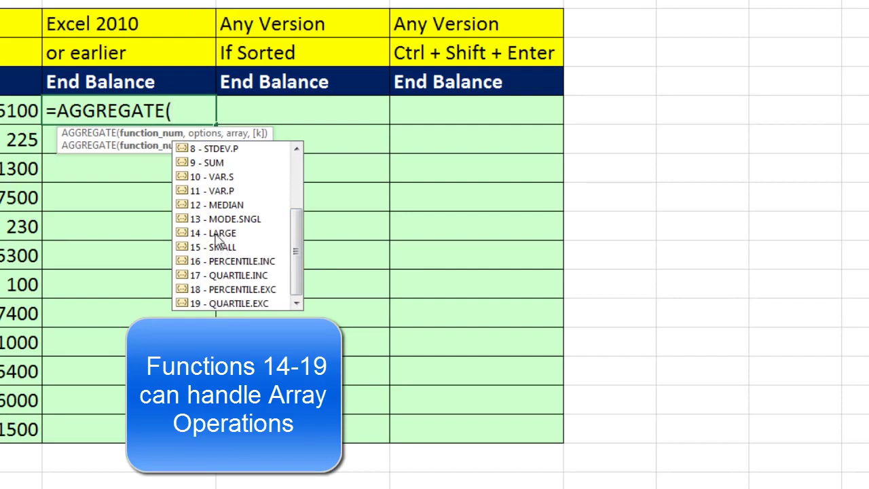
{"action": "type", "text": "14"}
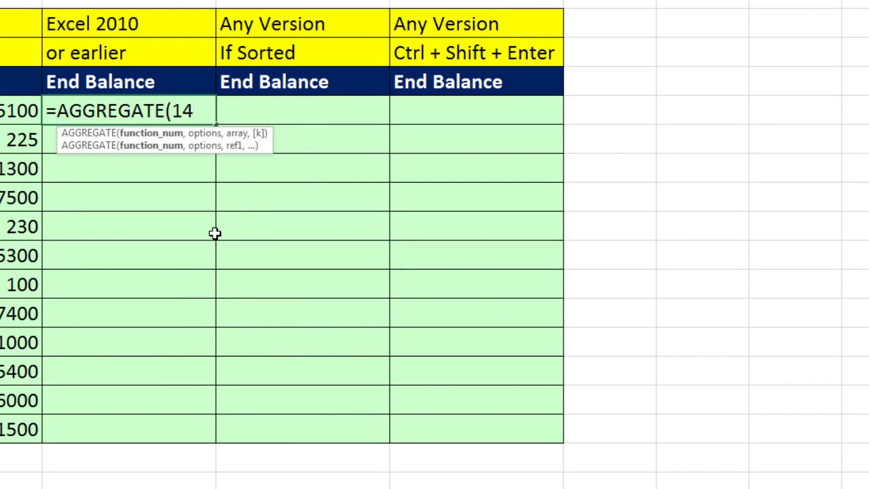
{"action": "type", "text": ","}
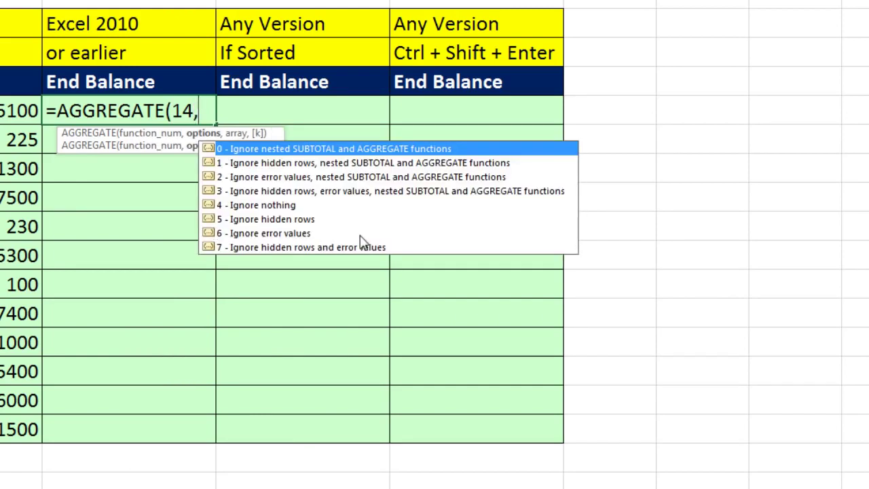
{"action": "left_click", "coordinate": [238, 235]}
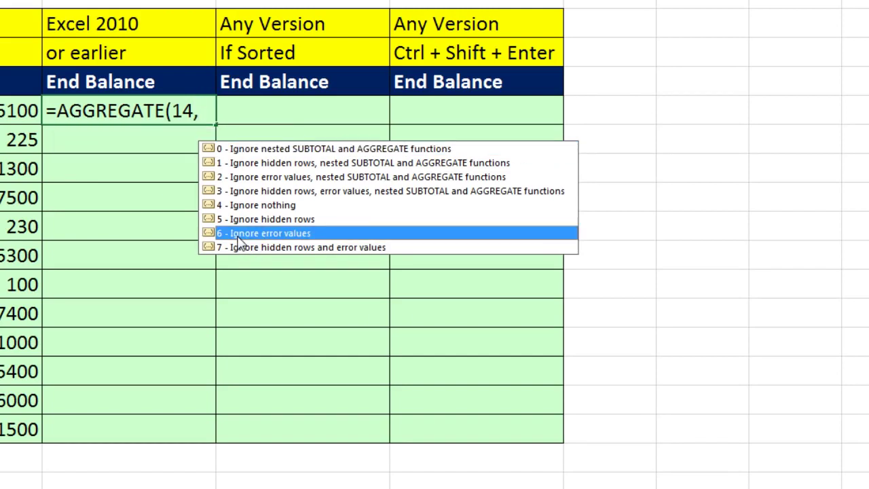
{"action": "double_click", "coordinate": [238, 236]}
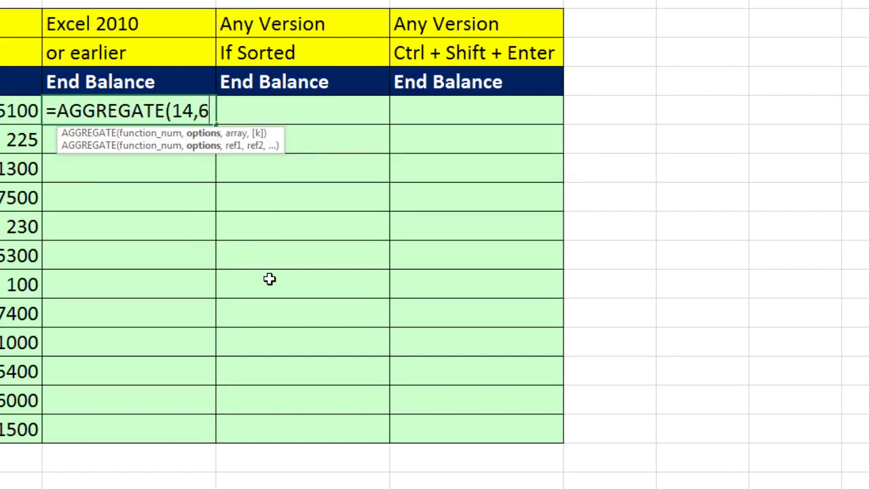
{"action": "type", "text": ","}
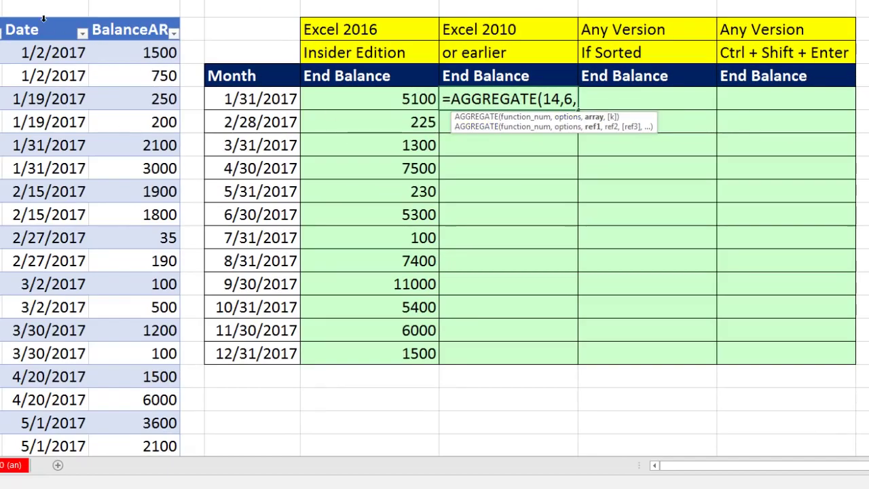
Enter fBalances[Date]/(fBalances[Date]<=E6) as the array argument of AGGREGATE in G6
{"action": "left_click", "coordinate": [43, 18]}
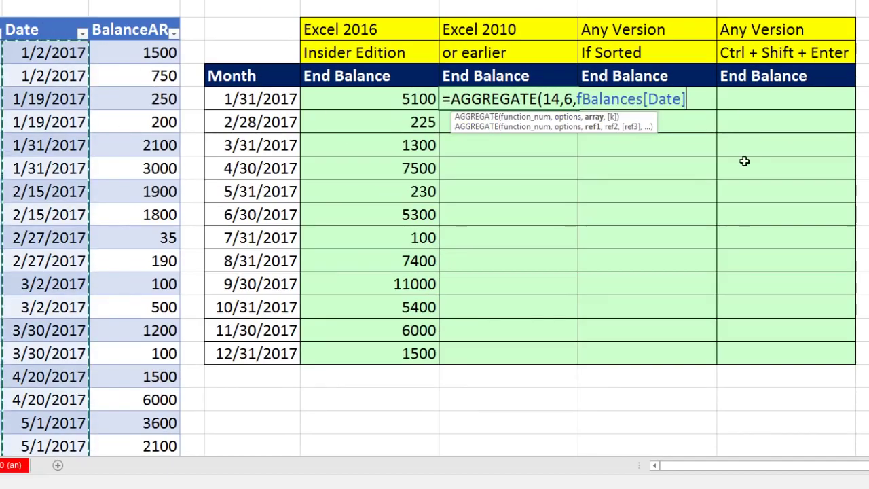
{"action": "type", "text": "/("}
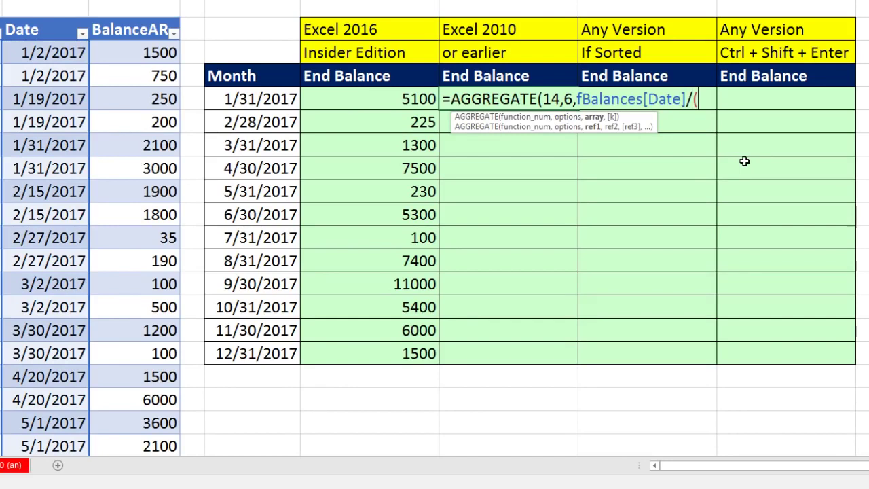
{"action": "left_click", "coordinate": [51, 18]}
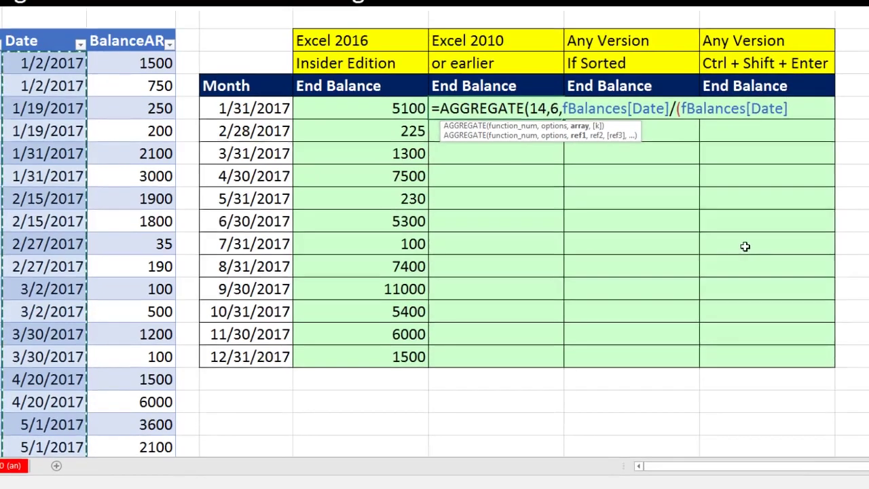
{"action": "type", "text": "<="}
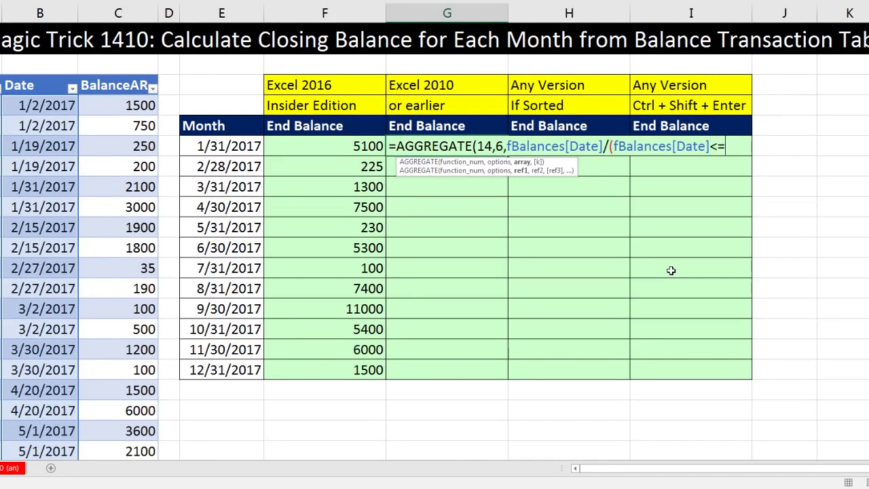
{"action": "left_click", "coordinate": [251, 147]}
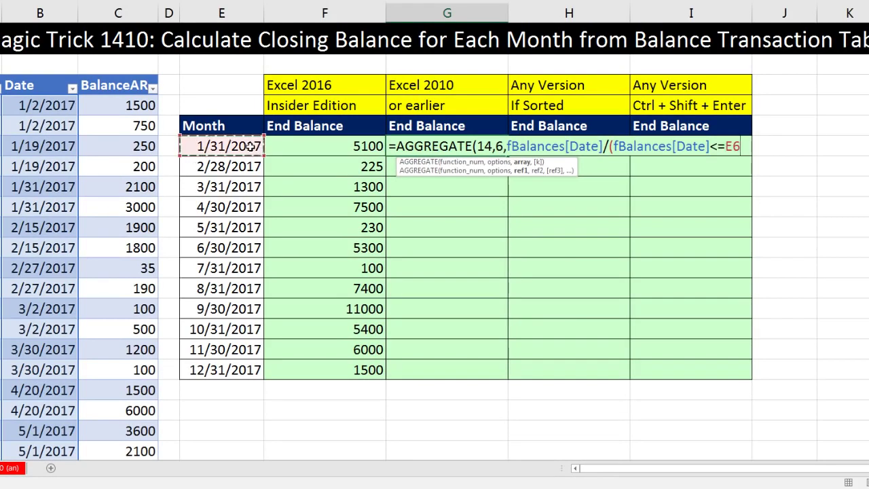
{"action": "type", "text": ")"}
Evaluate the date condition and the whole array argument within the G6 formula, reverting each to its expression
{"action": "left_click_drag", "start_coordinate": [608, 146], "coordinate": [744, 146]}
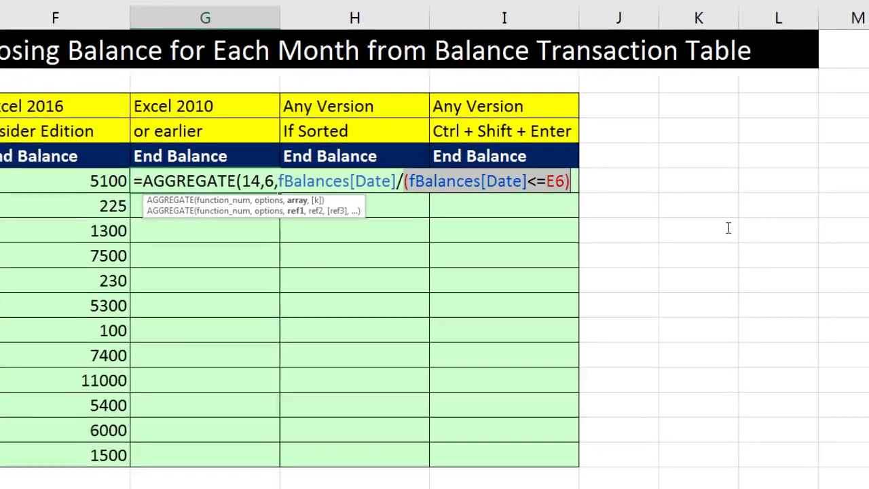
{"action": "key", "text": "F9"}
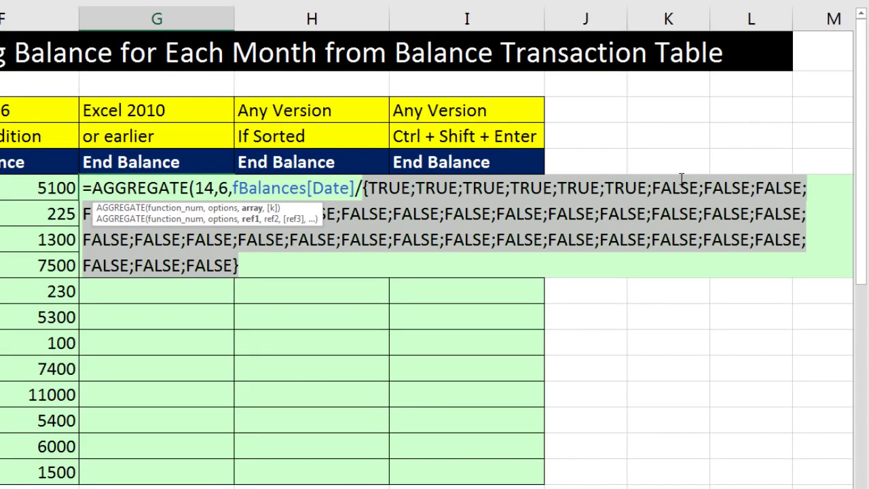
{"action": "key", "text": "ctrl+z"}
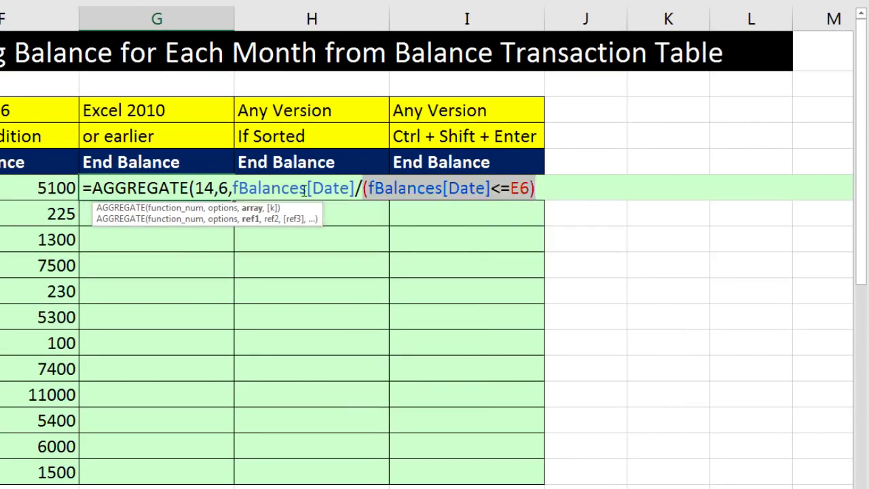
{"action": "left_click", "coordinate": [251, 208]}
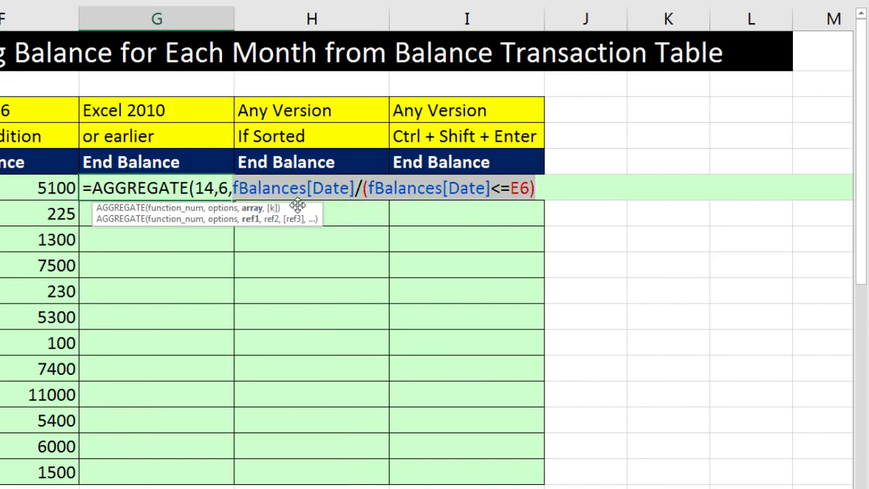
{"action": "key", "text": "F9"}
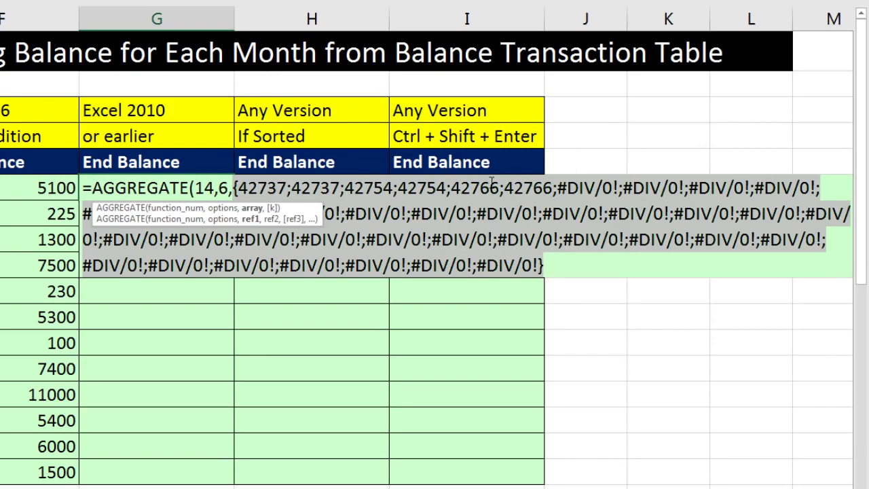
{"action": "key", "text": "ctrl+z"}
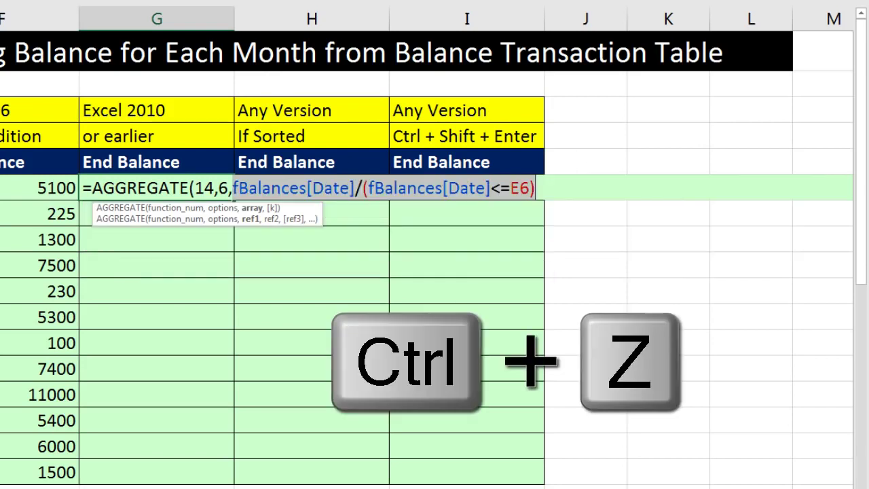
Set the k argument to 1 and enter the AGGREGATE formula in G6, keeping the cell selected
{"action": "type", "text": ","}
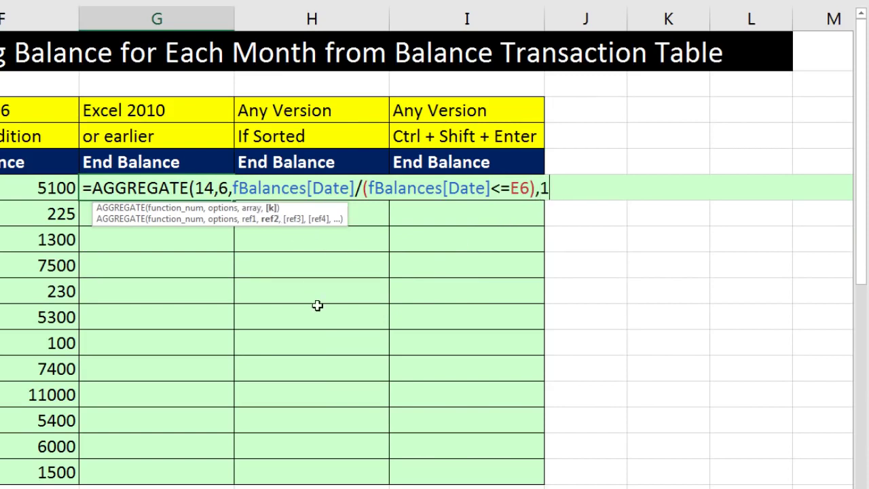
{"action": "type", "text": "1)"}
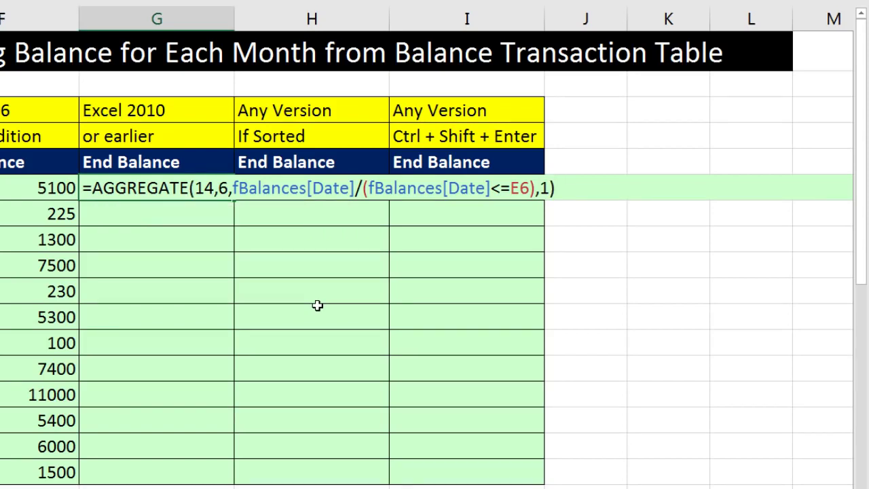
{"action": "key", "text": "ctrl+Return"}
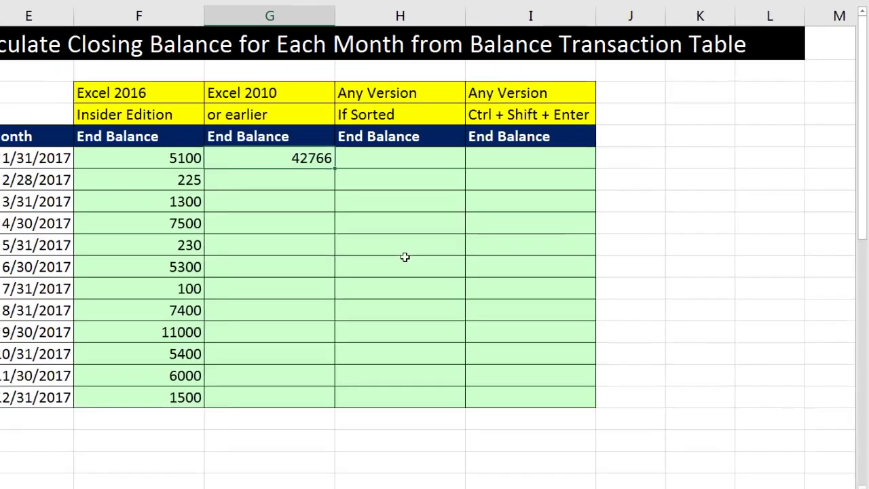
Format G6 as a date and fill its formula down to G17 to check the resulting dates
{"action": "key", "text": "ctrl+1"}
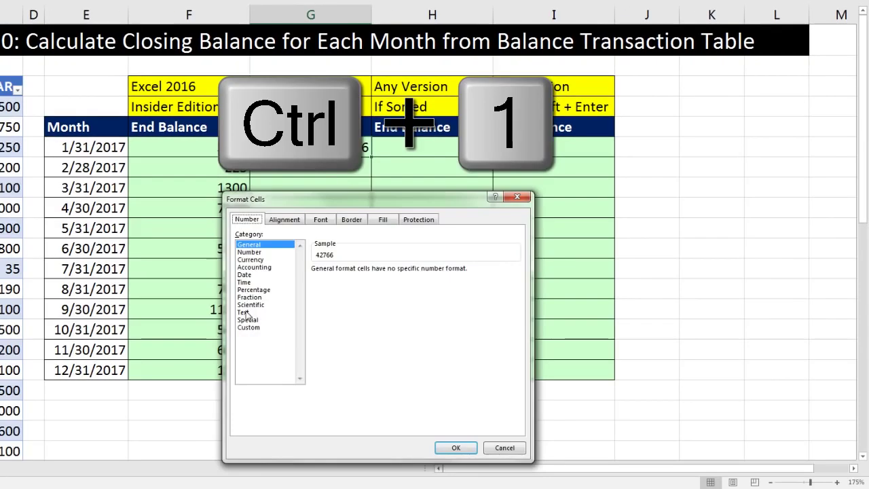
{"action": "left_click", "coordinate": [203, 297]}
{"action": "key", "text": "Return"}
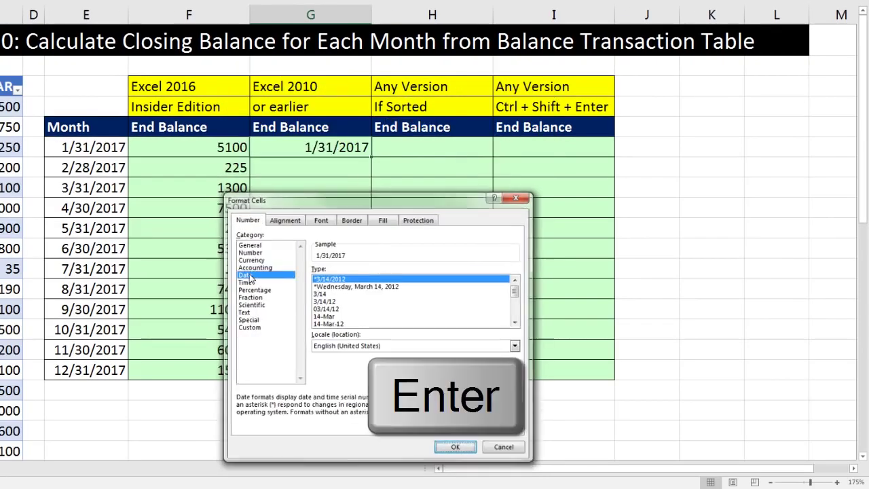
{"action": "double_click", "coordinate": [371, 156]}
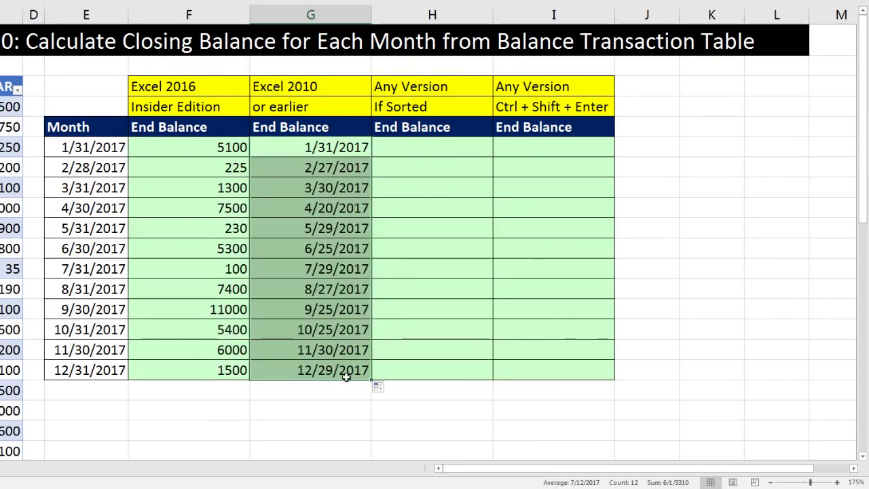
Undo the fill down column G and the date format on G6
{"action": "key", "text": "ctrl+z"}
{"action": "key", "text": "ctrl+z"}
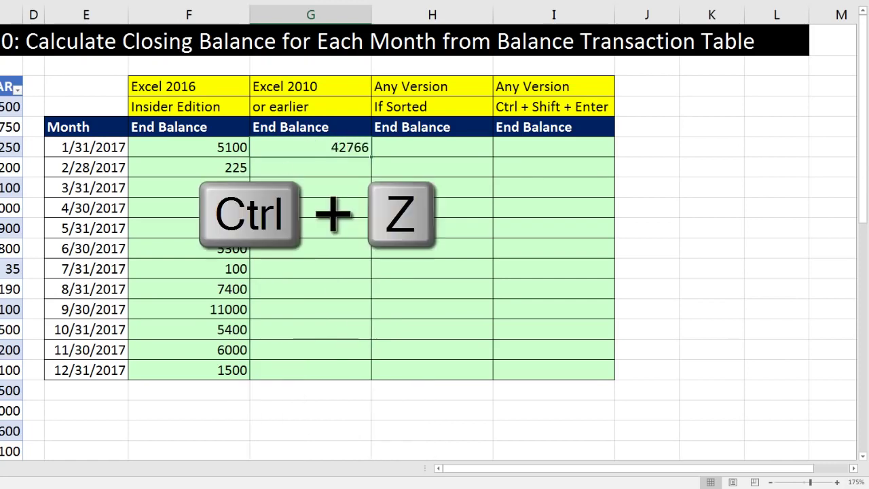
Wrap the AGGREGATE formula in G6 in SUMIFS, with fBalances[BalanceAR] as sum range, fBalances[Date] as criteria range and AGGREGATE as the criterion
{"action": "key", "text": "F2"}
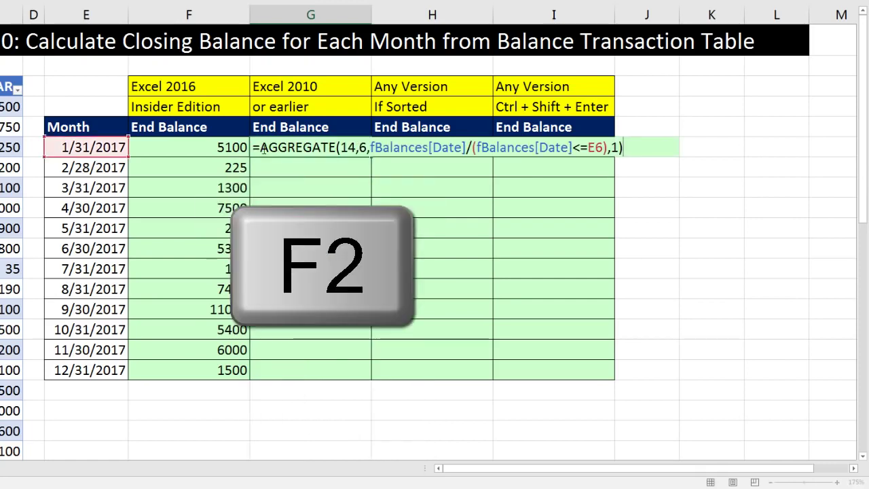
{"action": "key", "text": "BackSpace"}
{"action": "type", "text": "=SUMIFS(fBalances[BalanceAR],fBalances[Date],"}
{"action": "left_click", "coordinate": [410, 170]}
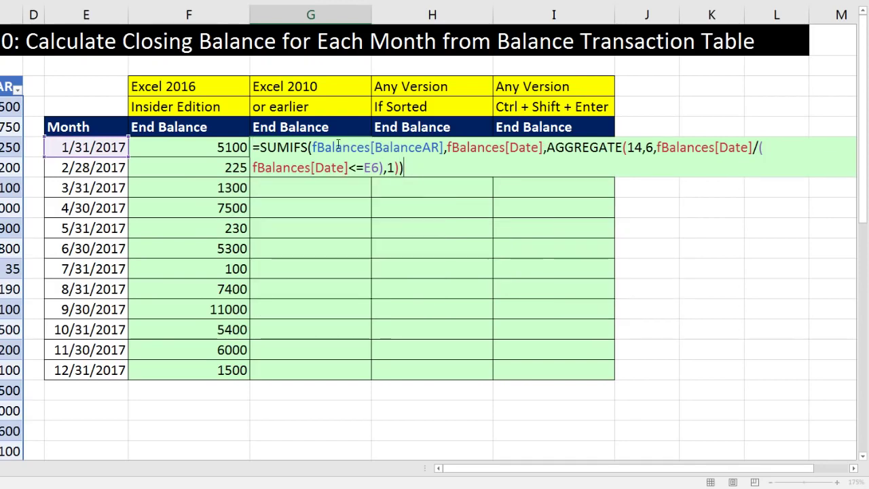
Check the sum range, criteria range and criterion of the G6 SUMIFS, and enter the formula and fill it down to G17
{"action": "left_click", "coordinate": [306, 183]}
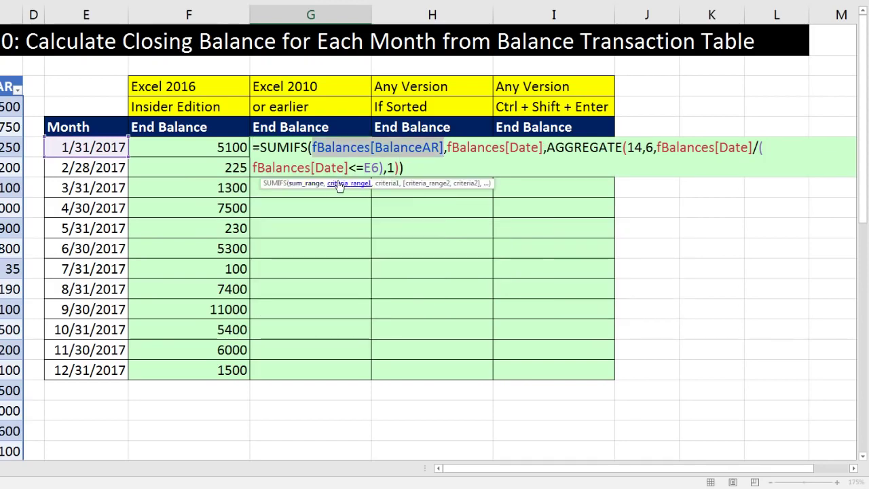
{"action": "left_click", "coordinate": [336, 184]}
{"action": "left_click", "coordinate": [390, 183]}
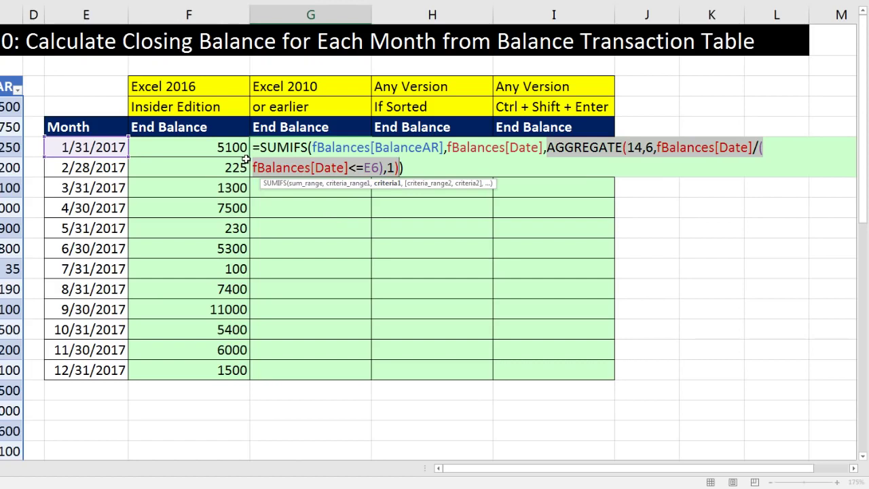
{"action": "key", "text": "ctrl+Return"}
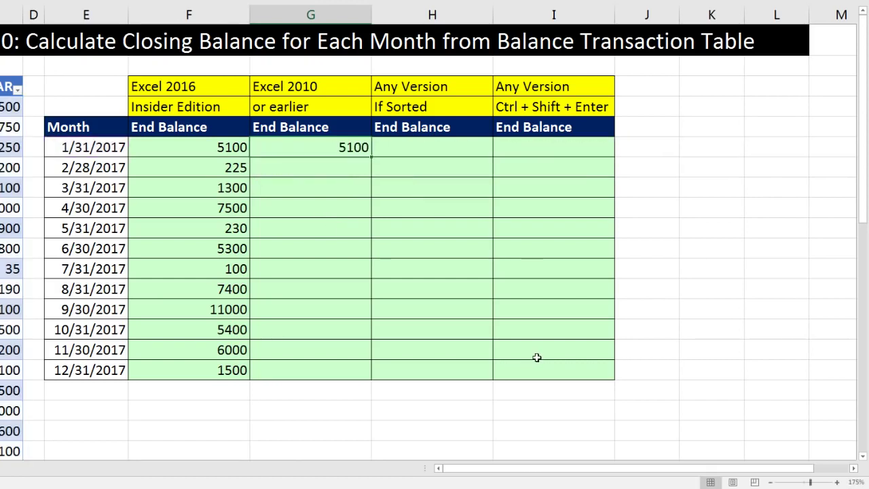
{"action": "double_click", "coordinate": [371, 157]}
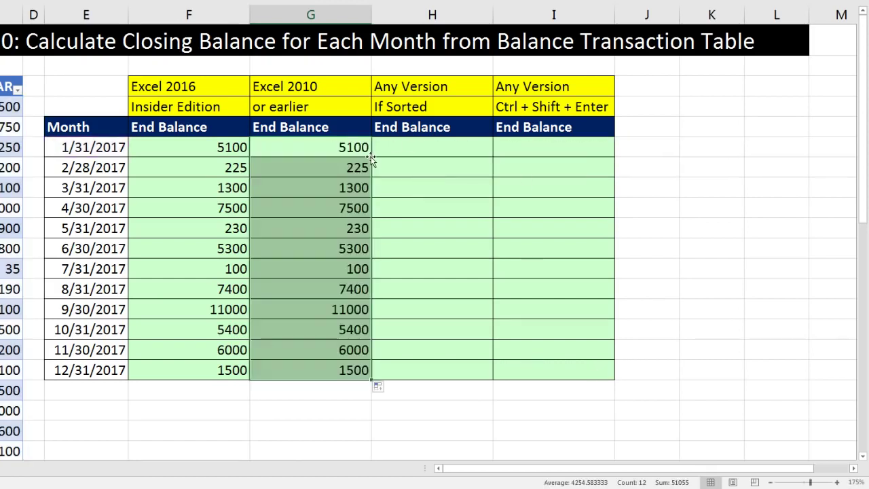
Start a VLOOKUP formula in H6 with E6 as the lookup value and fBalances[Date] as the table array
{"action": "left_click", "coordinate": [390, 150]}
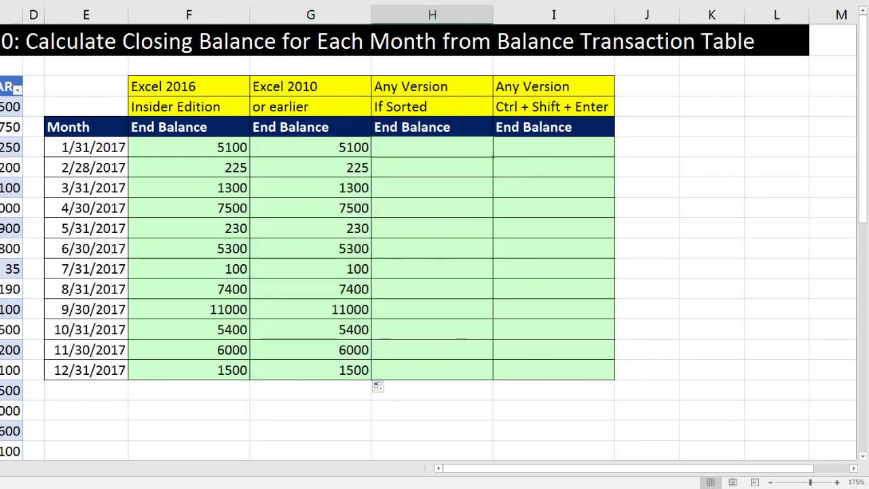
{"action": "type", "text": "=vl"}
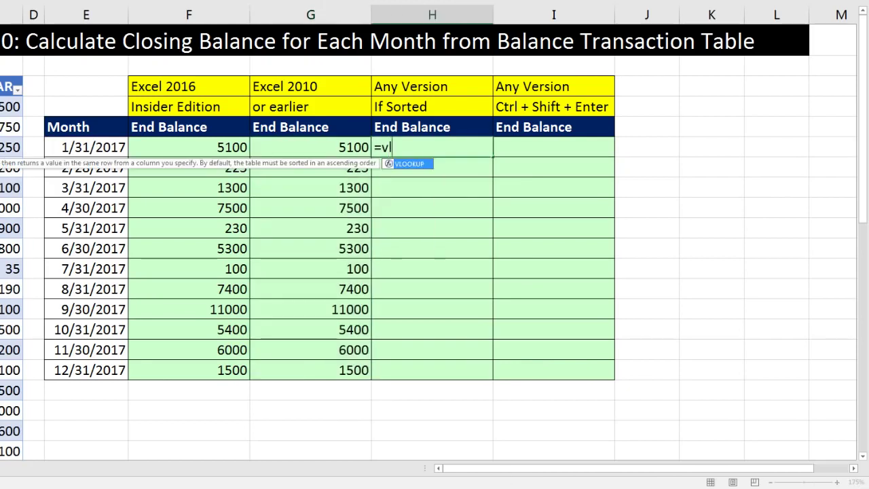
{"action": "key", "text": "Tab"}
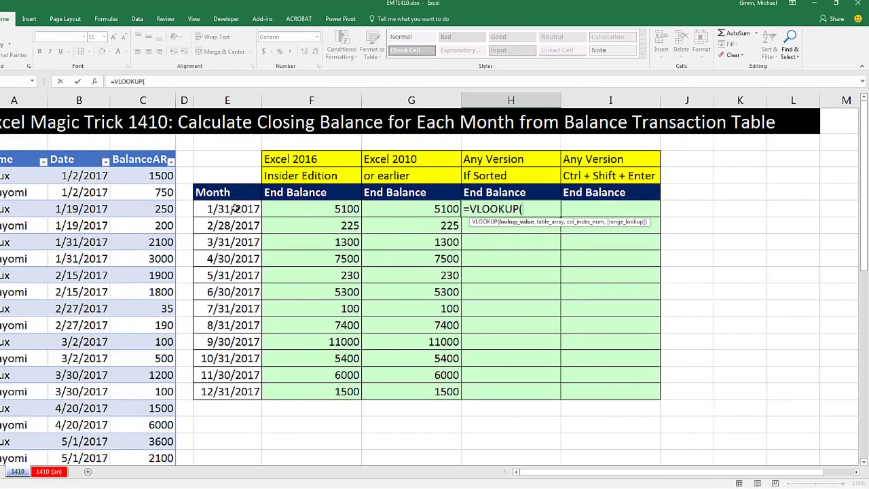
{"action": "left_click", "coordinate": [95, 148]}
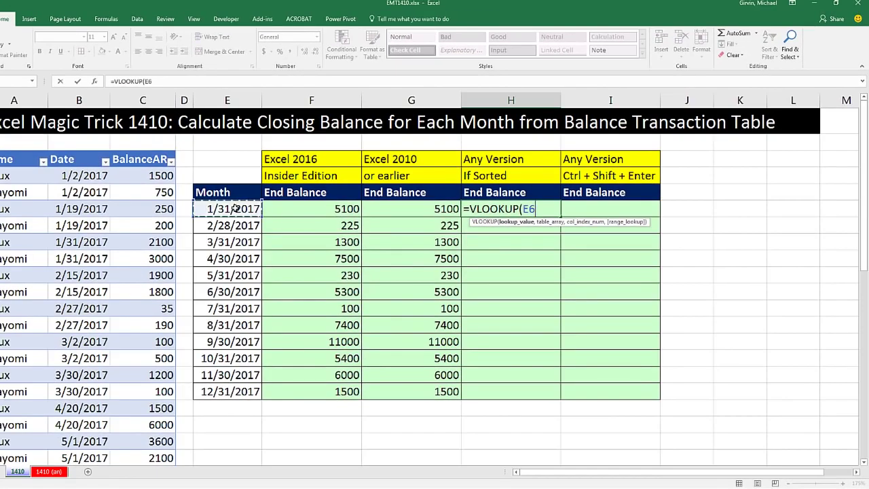
{"action": "type", "text": ","}
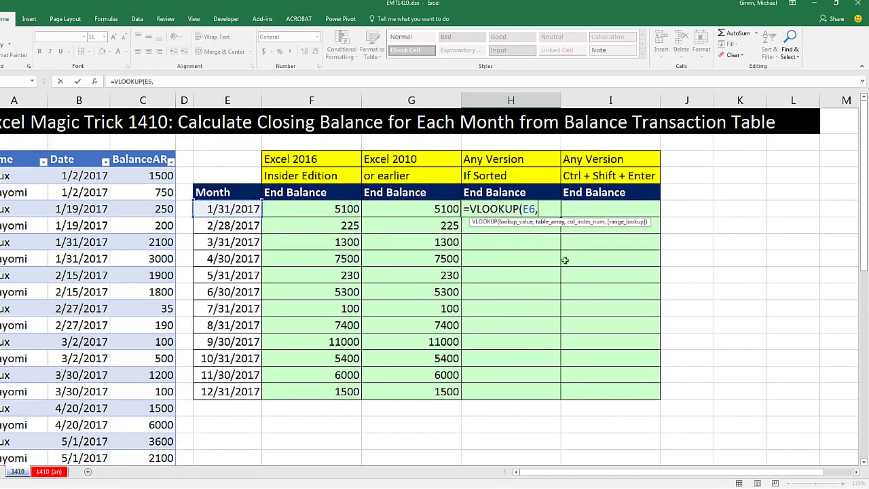
{"action": "left_click", "coordinate": [75, 150]}
{"action": "type", "text": ","}
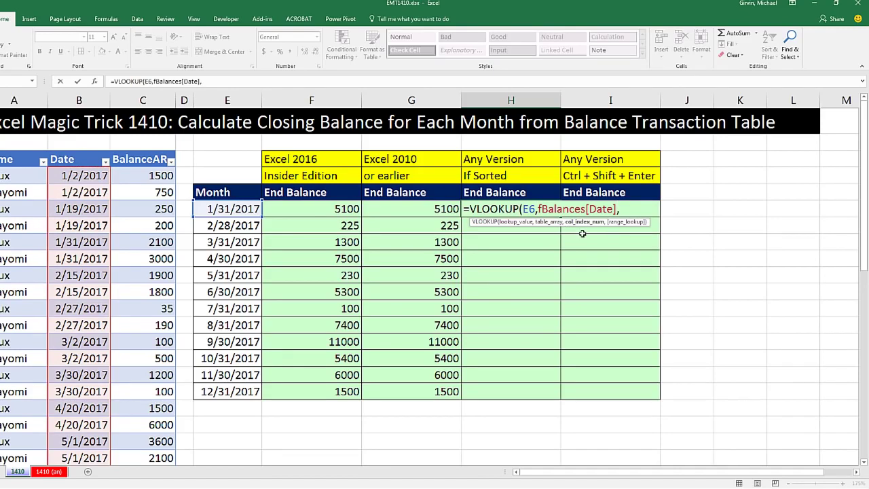
Set the VLOOKUP column index to 1, omit the range lookup argument, and enter the formula in H6, keeping the cell selected
{"action": "type", "text": "1,"}
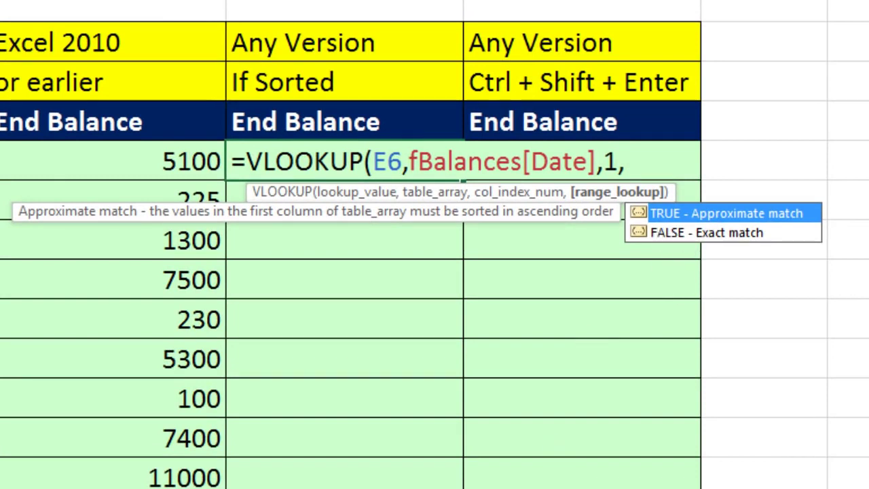
{"action": "key", "text": "BackSpace"}
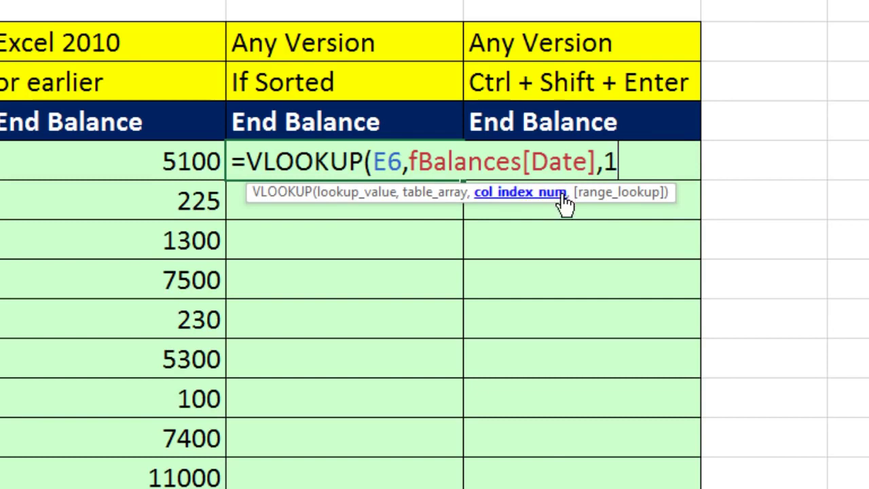
{"action": "type", "text": ")"}
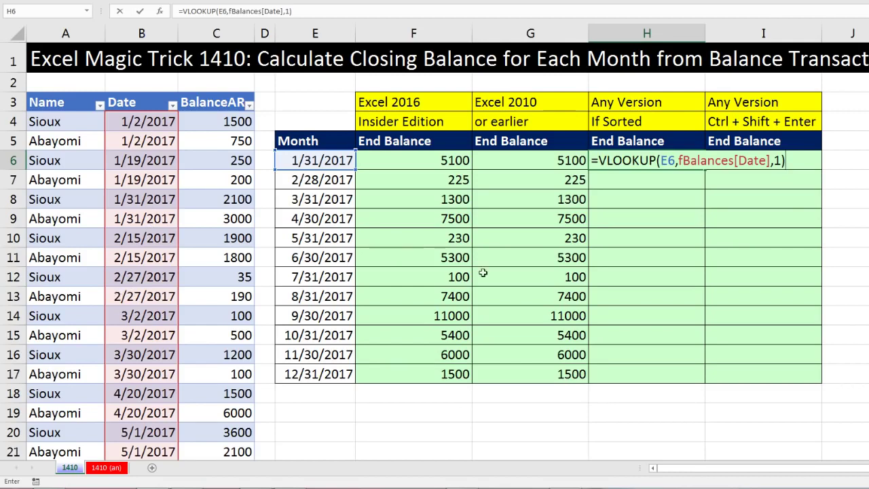
{"action": "key", "text": "ctrl+Return"}
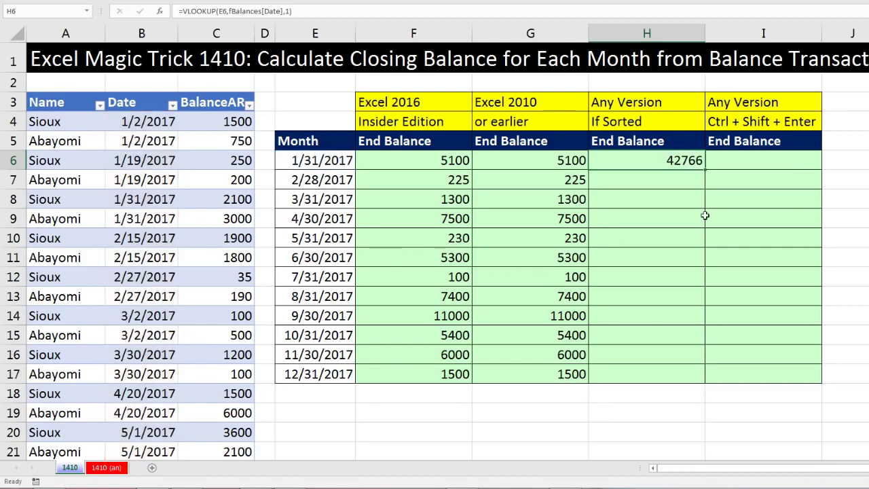
Format H6 as a date and fill its formula down to H17 to check the resulting dates
{"action": "key", "text": "ctrl+1"}
{"action": "left_click", "coordinate": [473, 284]}
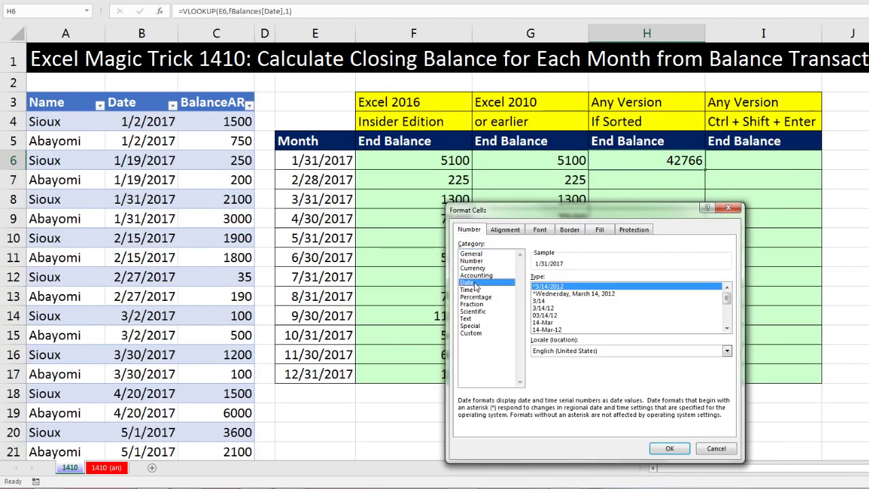
{"action": "key", "text": "Return"}
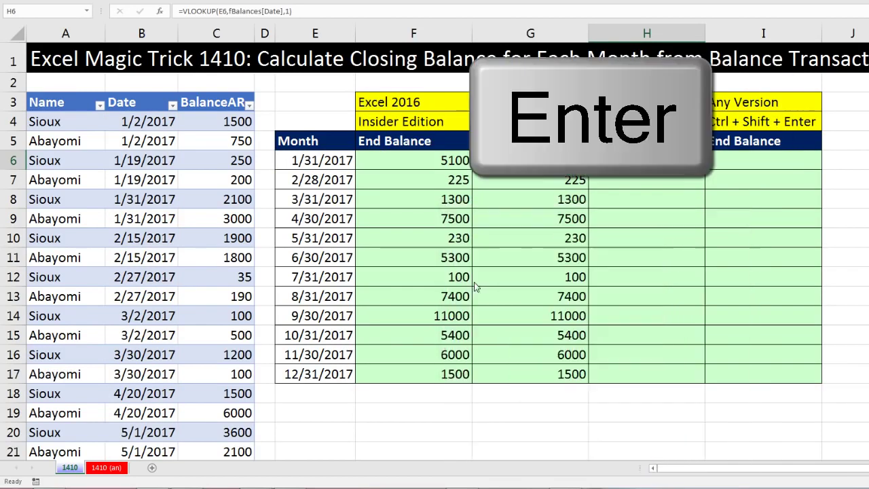
{"action": "double_click", "coordinate": [705, 169]}
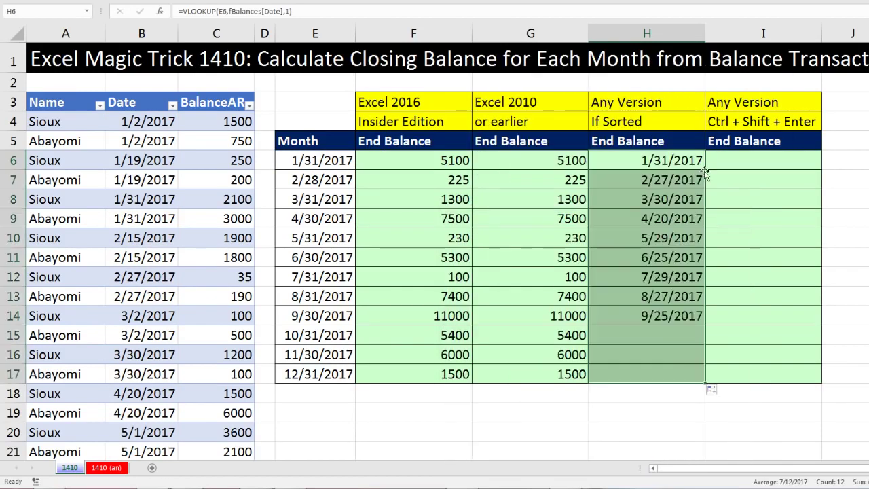
{"action": "left_click", "coordinate": [668, 180]}
{"action": "left_click", "coordinate": [652, 257]}
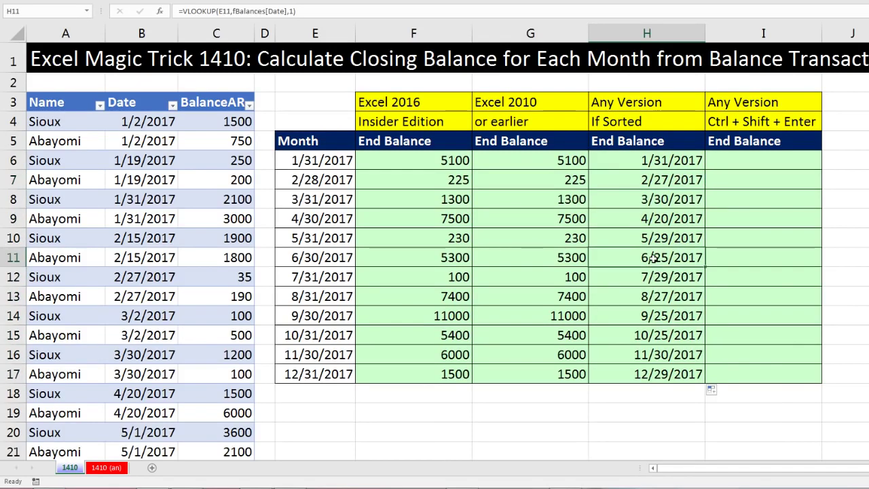
Undo the fill down column H and the date format on H6
{"action": "key", "text": "ctrl+z"}
{"action": "key", "text": "ctrl+z"}
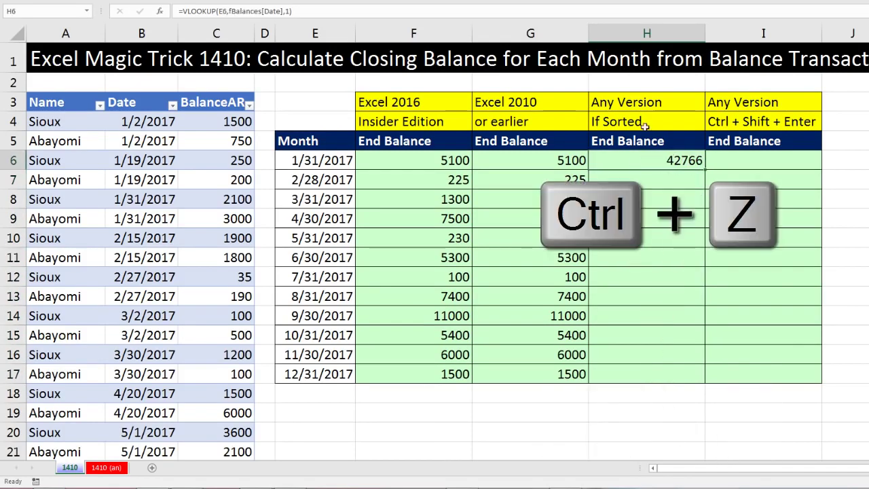
Wrap the VLOOKUP in H6 in SUMIFS, with fBalances[BalanceAR] as sum range, fBalances[Date] as criteria range and VLOOKUP as the criterion
{"action": "key", "text": "F2"}
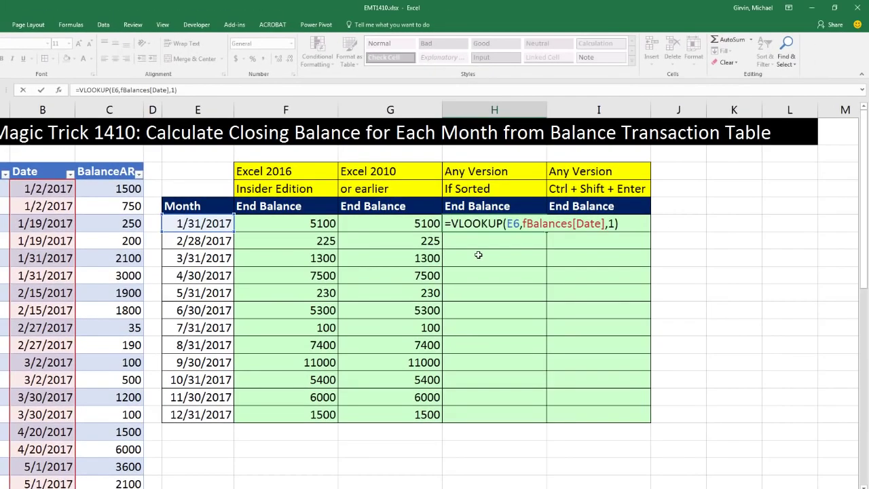
{"action": "type", "text": "SUMIFS(fBalances[BalanceAR],fBalances[Date],"}
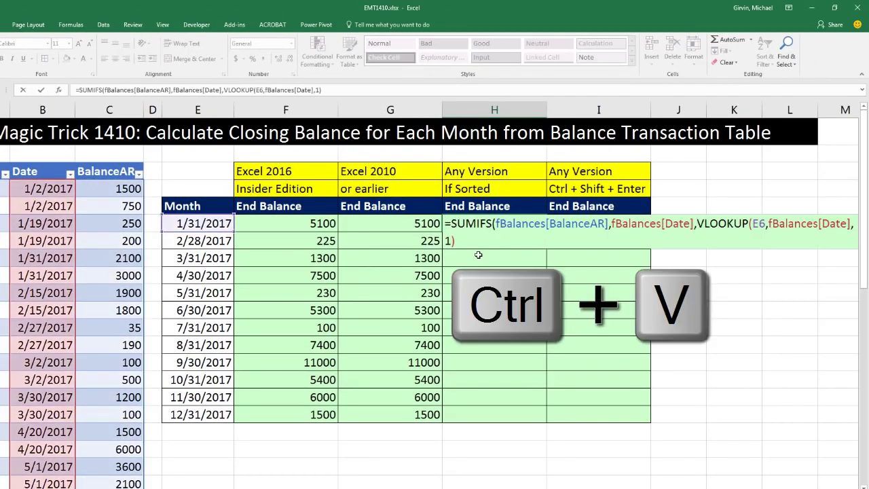
{"action": "left_click", "coordinate": [482, 243]}
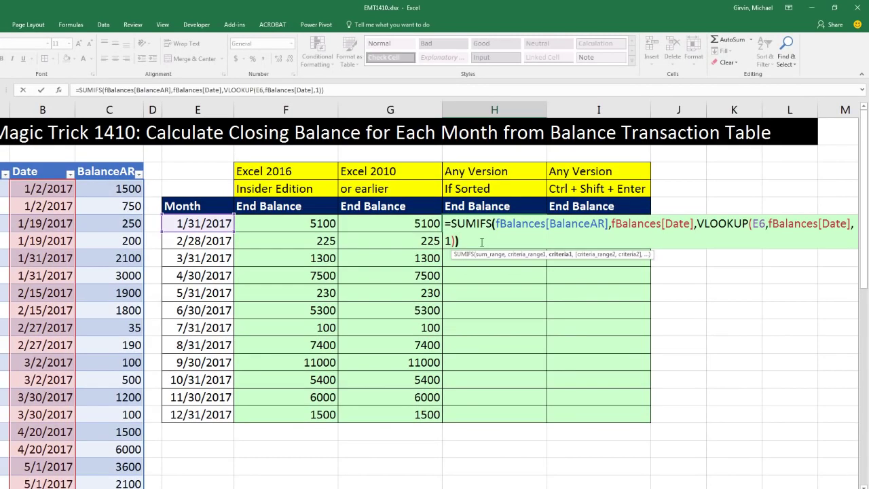
Check the three SUMIFS arguments in H6, and enter the formula and fill it down to H17
{"action": "left_click", "coordinate": [494, 254]}
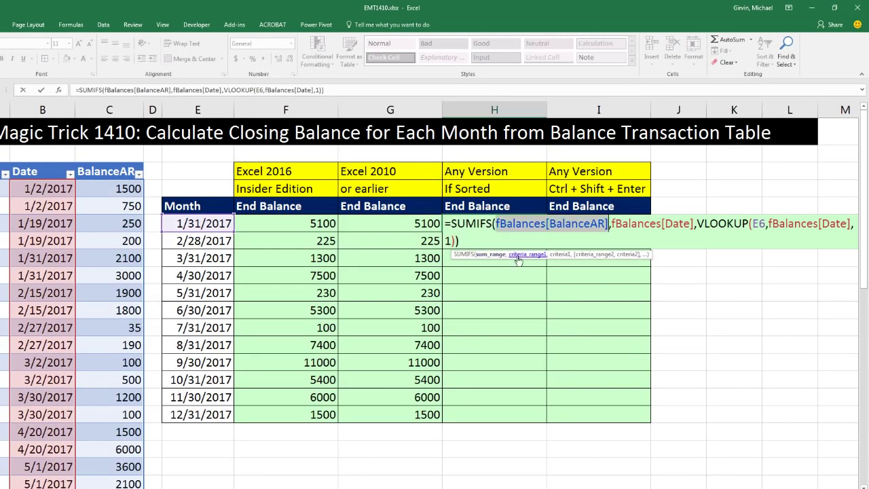
{"action": "left_click", "coordinate": [520, 254]}
{"action": "left_click", "coordinate": [560, 254]}
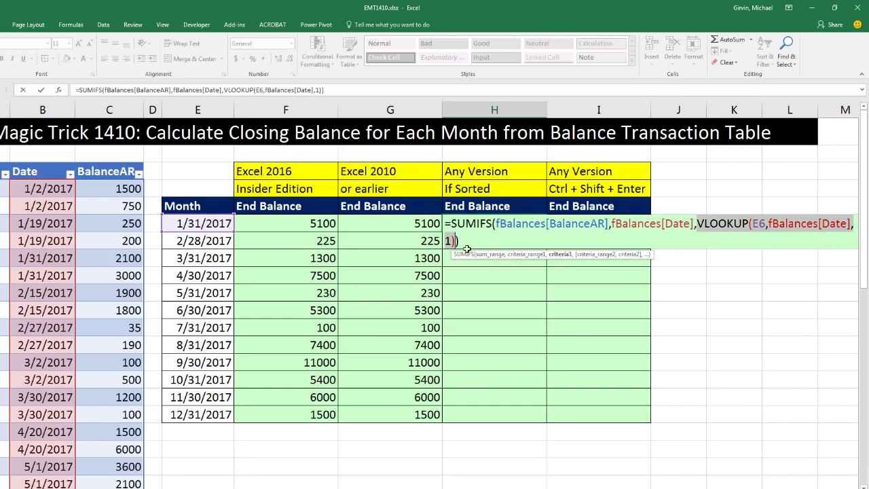
{"action": "key", "text": "ctrl+Return"}
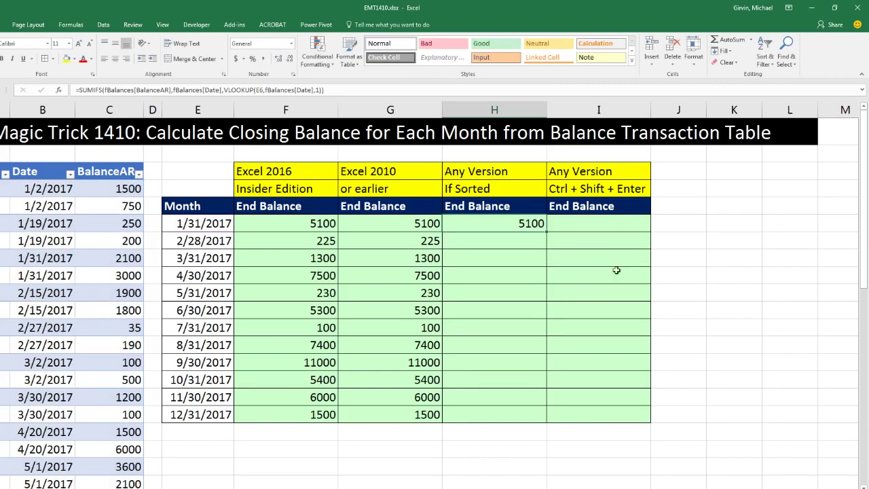
{"action": "double_click", "coordinate": [548, 232]}
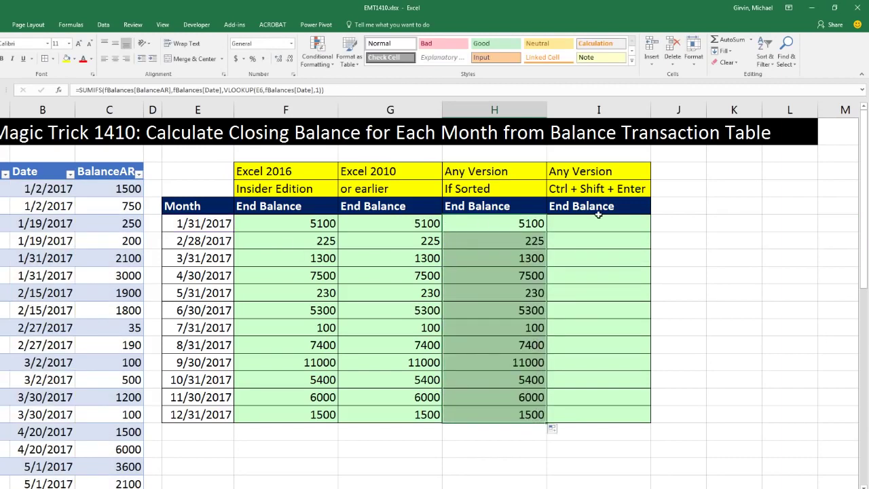
Start a formula in I6 with an IF function nested inside MAX
{"action": "left_click", "coordinate": [556, 227]}
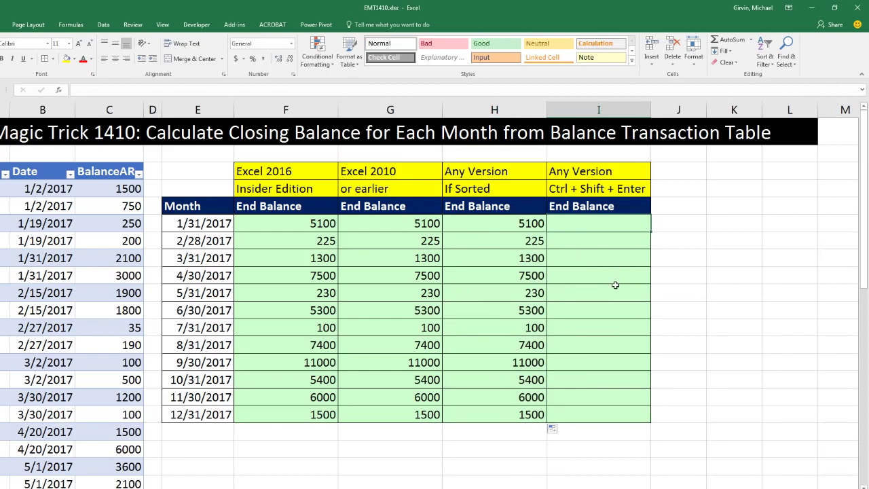
{"action": "type", "text": "=max"}
{"action": "key", "text": "Tab"}
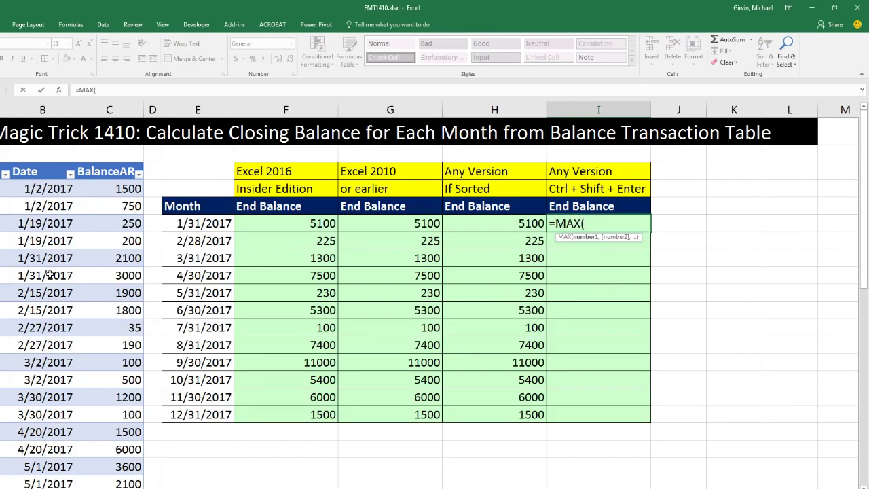
{"action": "type", "text": "i"}
{"action": "key", "text": "Tab"}
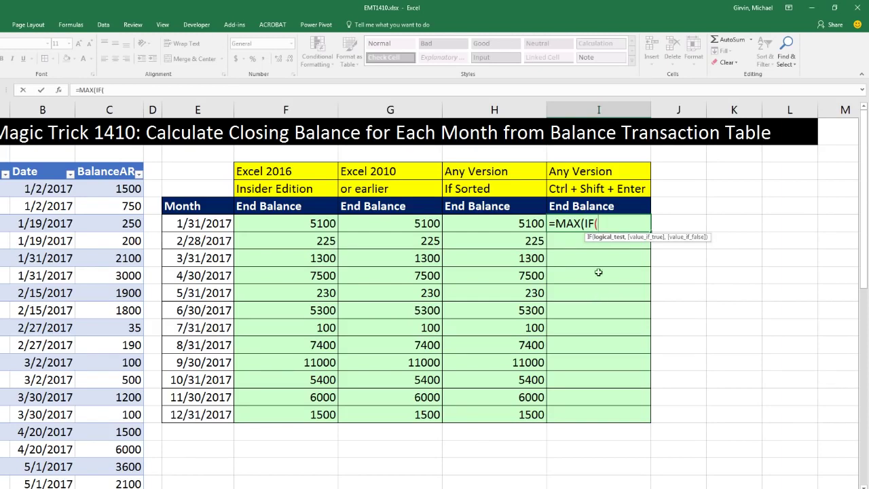
Set the IF logical test in I6 to fBalances[Date]<=E6 and its value if true to fBalances[Date]
{"action": "left_click", "coordinate": [22, 163]}
{"action": "type", "text": "<="}
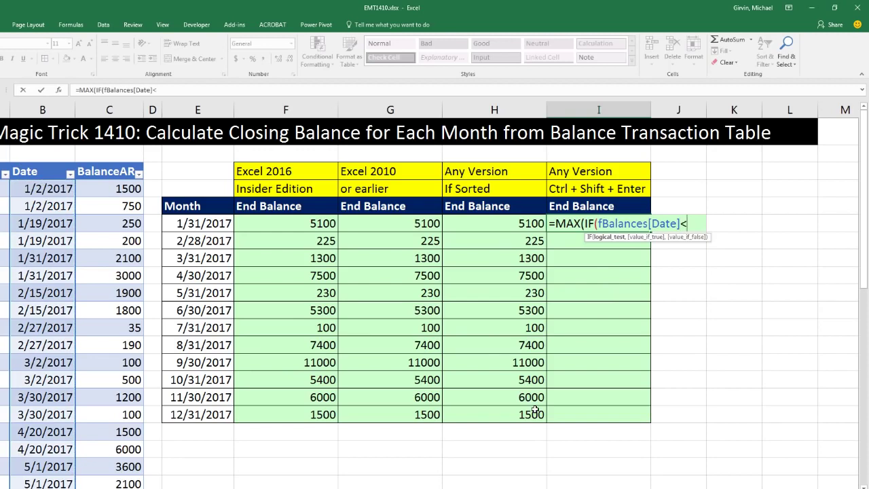
{"action": "left_click", "coordinate": [218, 220]}
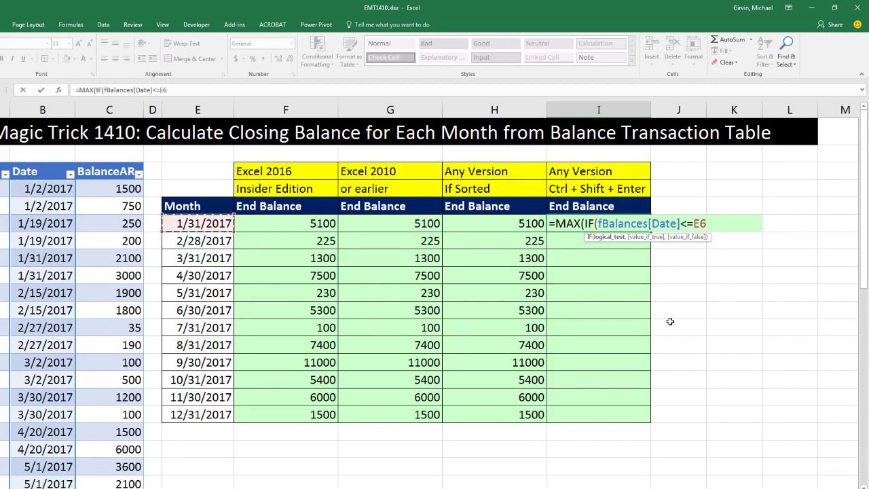
{"action": "type", "text": ","}
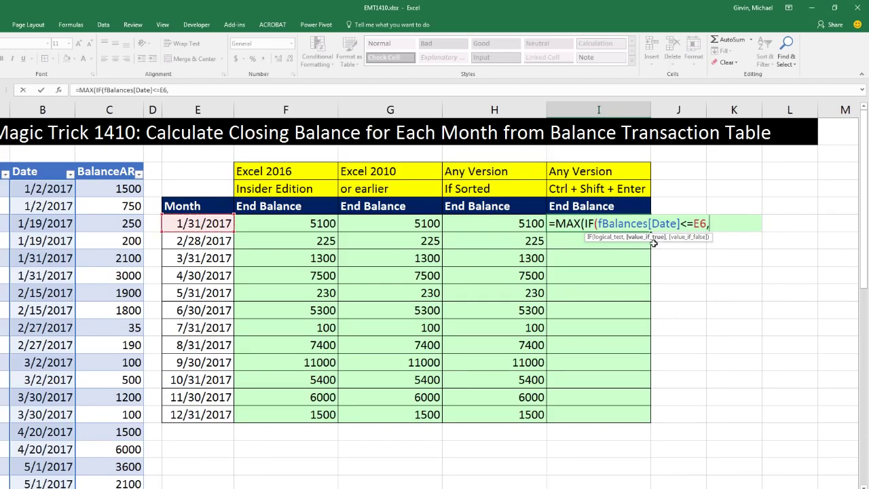
{"action": "left_click", "coordinate": [30, 164]}
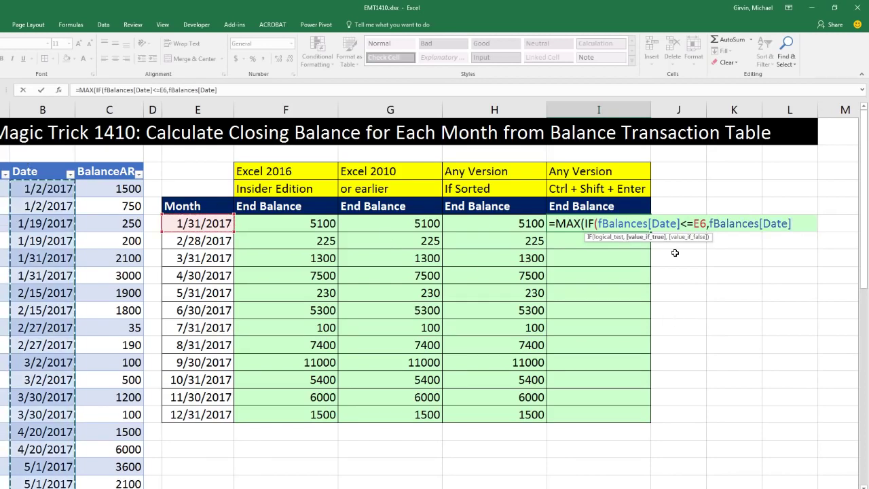
Omit the IF's value if false in I6 and close both the IF and MAX functions
{"action": "type", "text": ","}
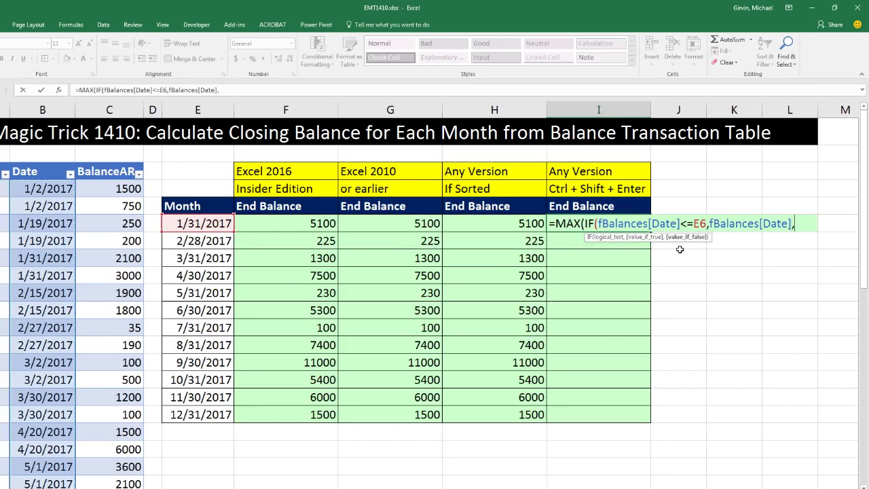
{"action": "key", "text": "BackSpace"}
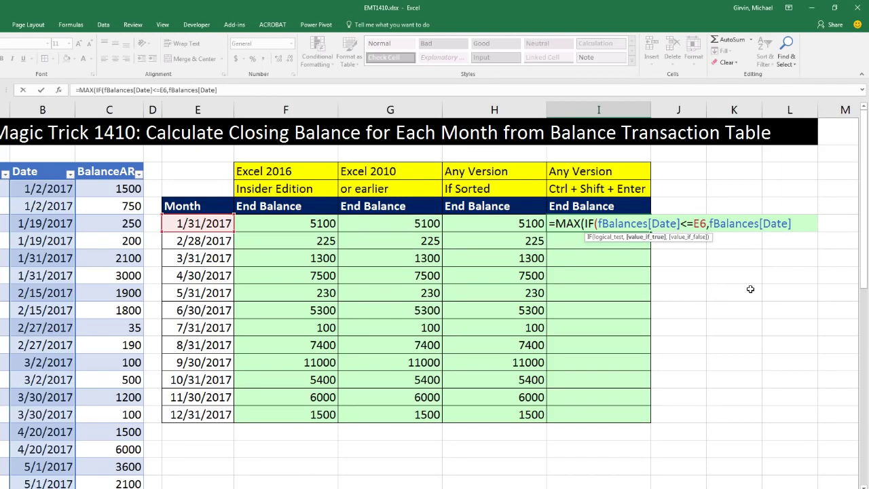
{"action": "type", "text": ")"}
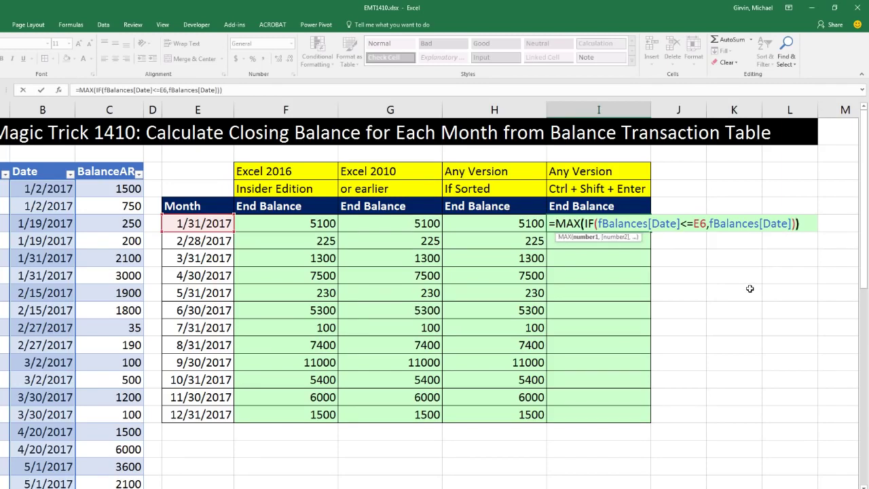
Evaluate the IF function inside MAX in I6 to inspect its array, and restore the formula
{"action": "left_click", "coordinate": [584, 237]}
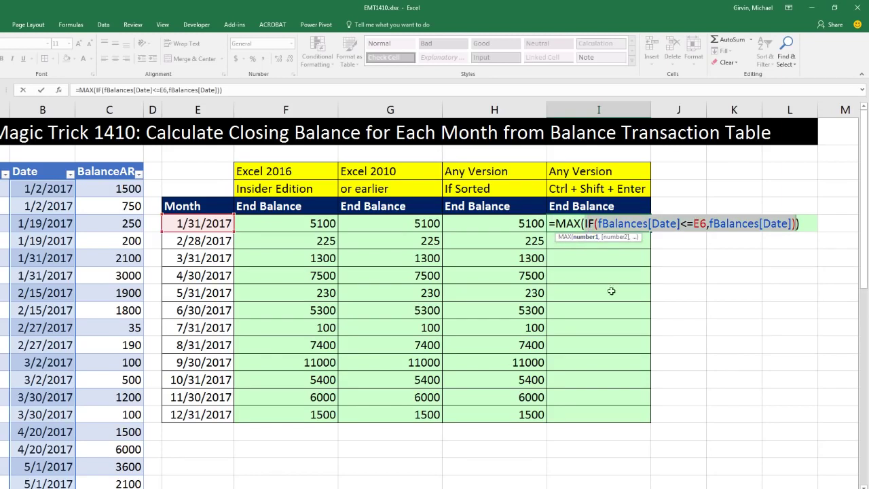
{"action": "key", "text": "F9"}
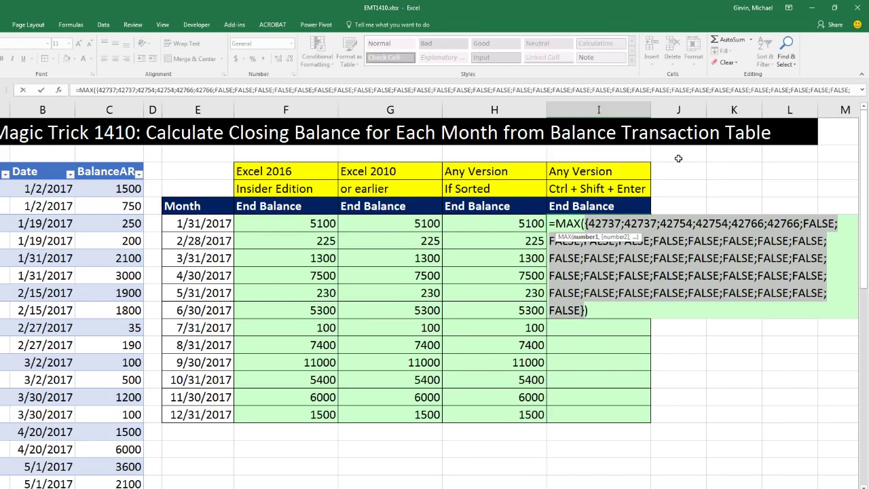
{"action": "key", "text": "ctrl+z"}
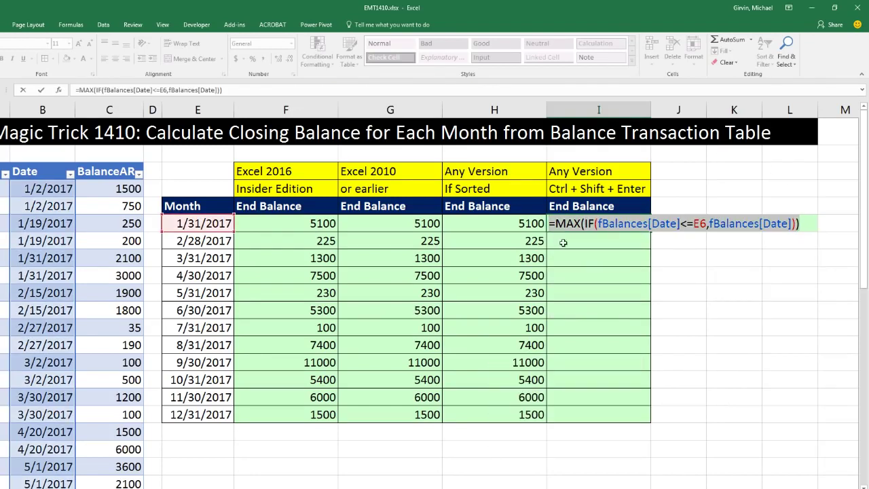
Check the IF logical test in I6 and enter the MAX formula as an array formula
{"action": "left_click", "coordinate": [598, 224]}
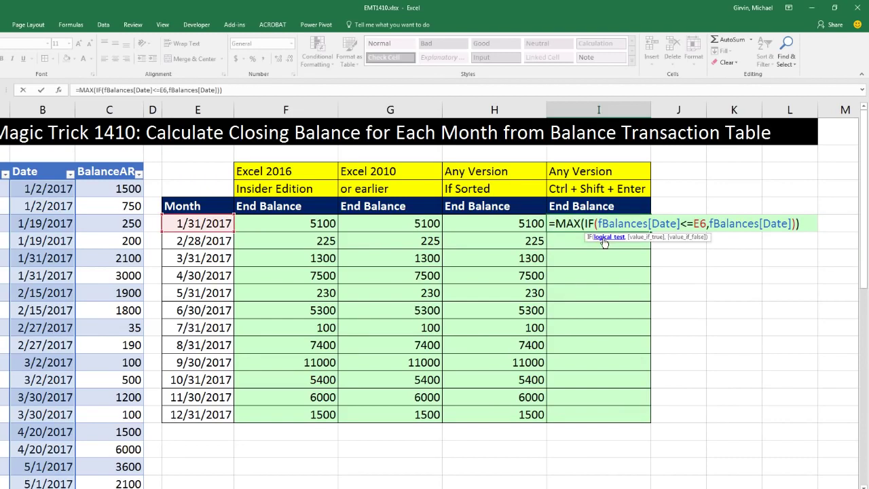
{"action": "left_click", "coordinate": [603, 239]}
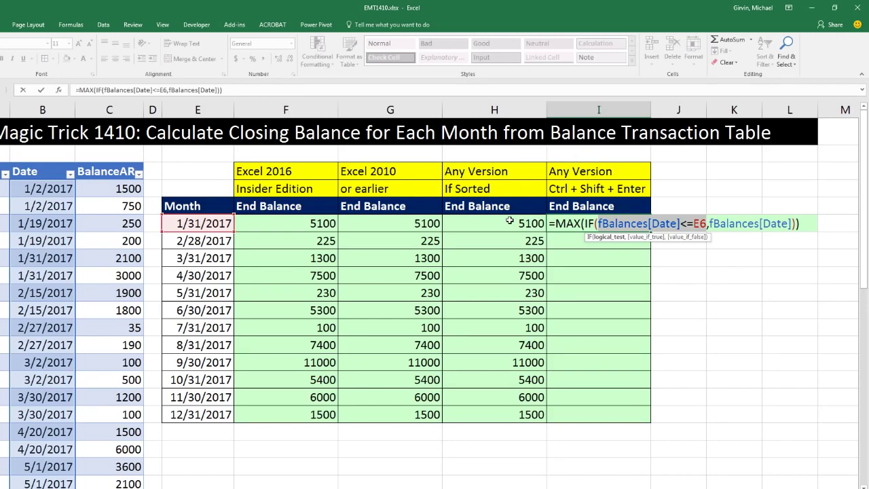
{"action": "left_click", "coordinate": [814, 224]}
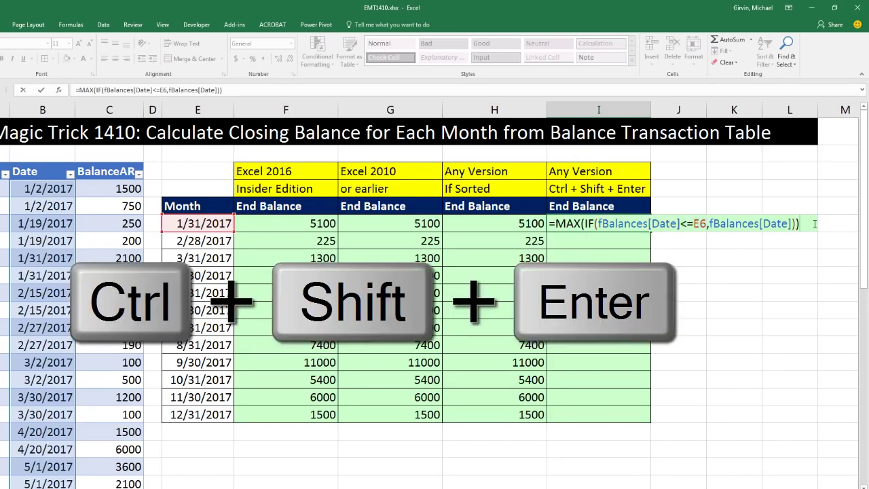
{"action": "key", "text": "ctrl+shift+Return"}
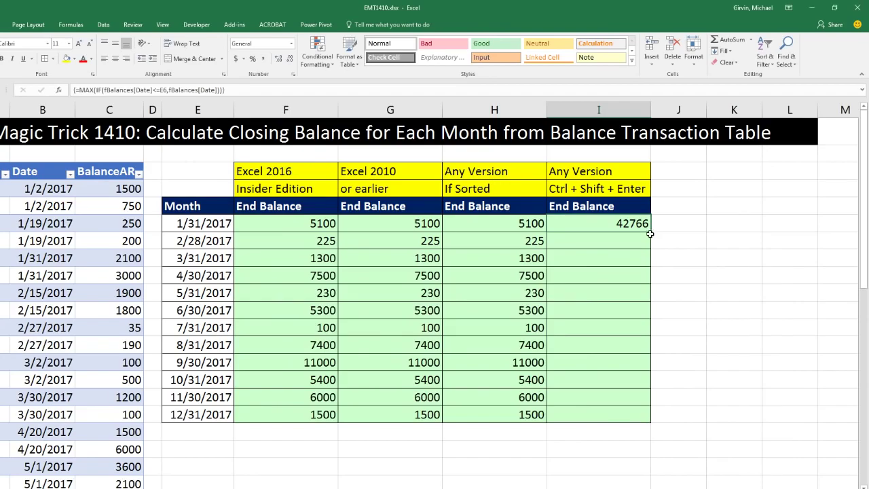
Format I6 as a date and fill its formula down to I17, and undo both changes
{"action": "key", "text": "ctrl+1"}
{"action": "left_click", "coordinate": [335, 333]}
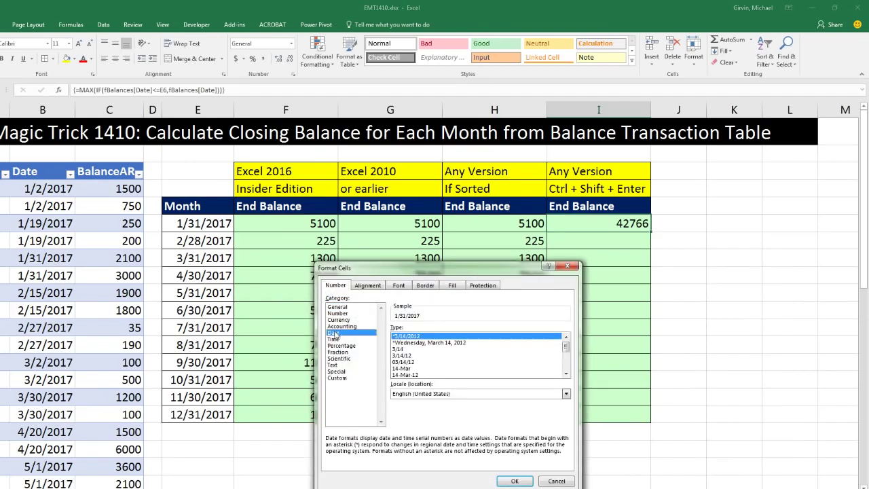
{"action": "key", "text": "Return"}
{"action": "double_click", "coordinate": [650, 232]}
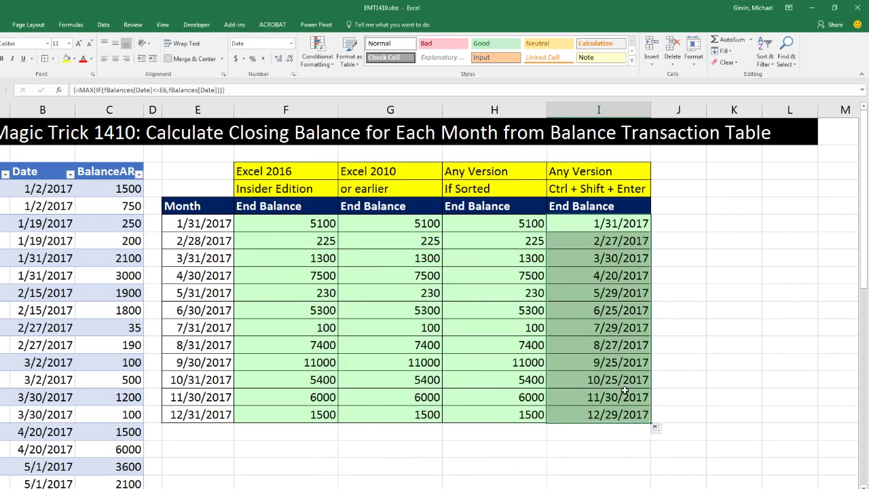
{"action": "key", "text": "ctrl+z"}
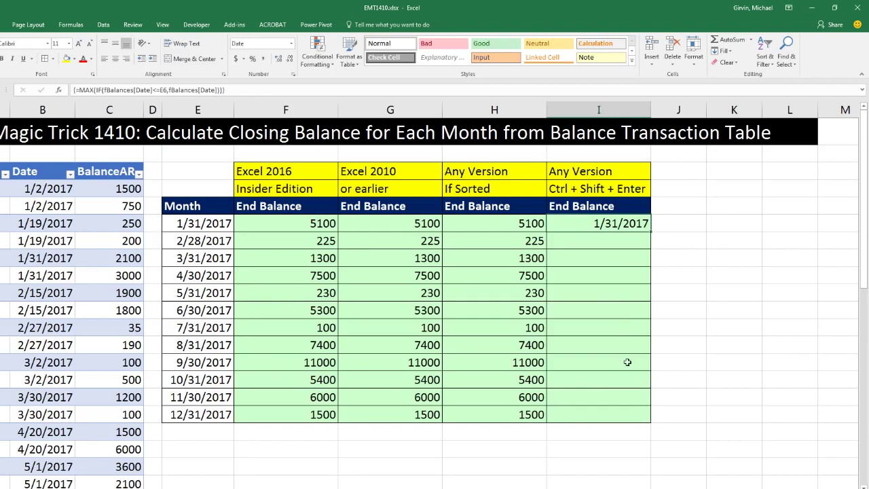
{"action": "key", "text": "ctrl+z"}
Wrap the MAX formula in I6 in SUMIFS, with fBalances[BalanceAR] as sum range, fBalances[Date] as criteria range and MAX as the criterion
{"action": "double_click", "coordinate": [600, 228]}
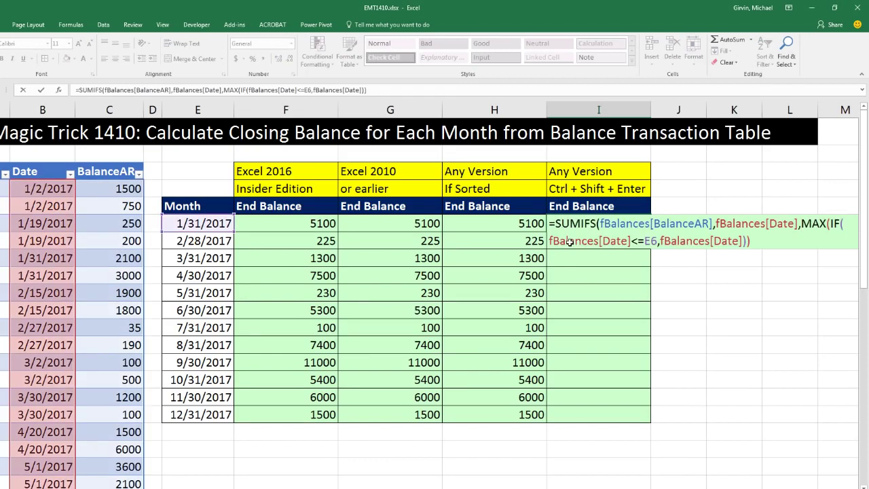
{"action": "left_click", "coordinate": [761, 239]}
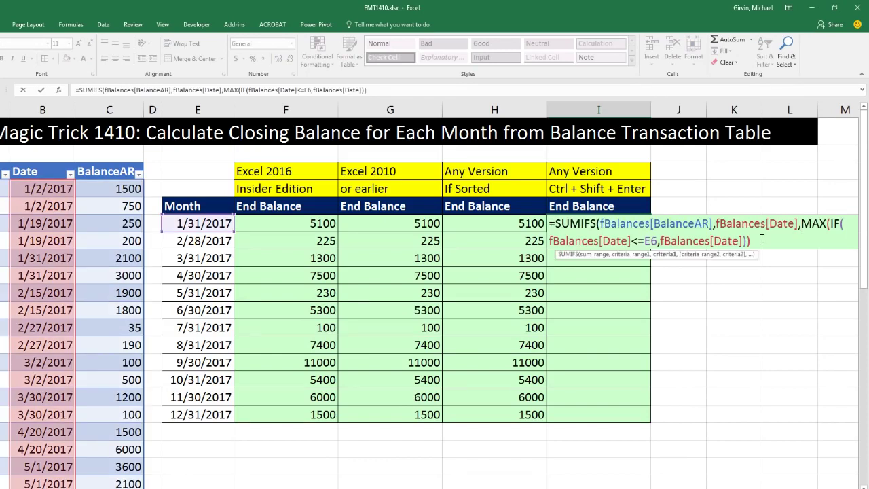
Check the SUMIFS arguments in I6, and enter it as an array formula and fill it down to I17
{"action": "left_click", "coordinate": [624, 228]}
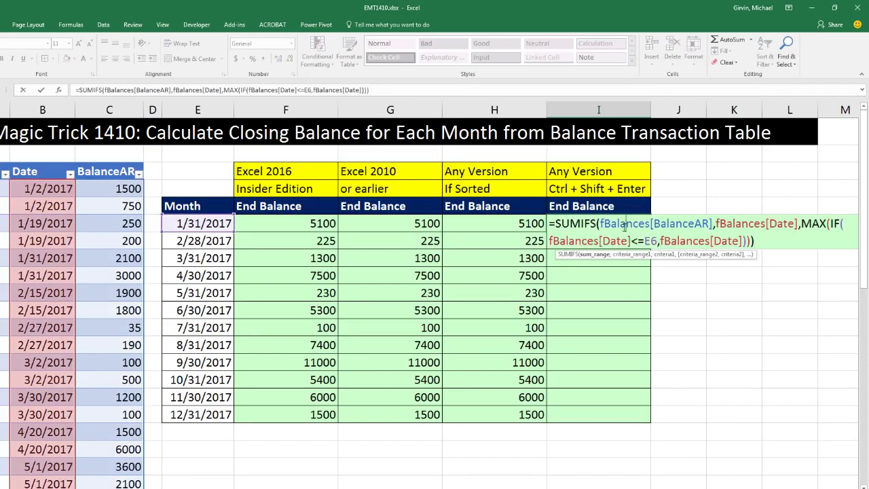
{"action": "left_click", "coordinate": [586, 254]}
{"action": "left_click", "coordinate": [622, 254]}
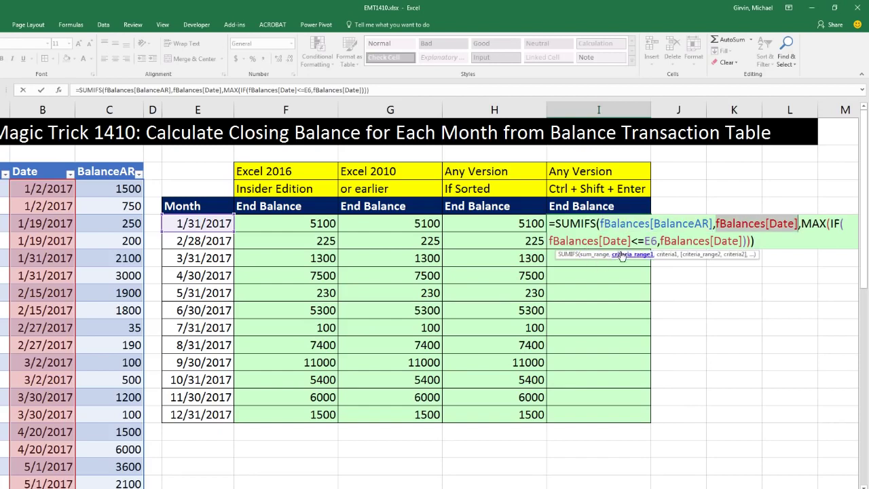
{"action": "left_click", "coordinate": [665, 255]}
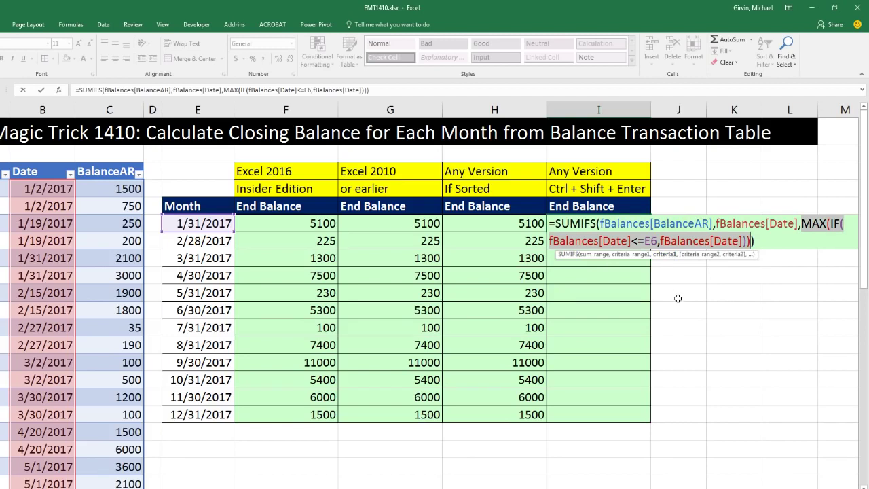
{"action": "key", "text": "ctrl+shift+Return"}
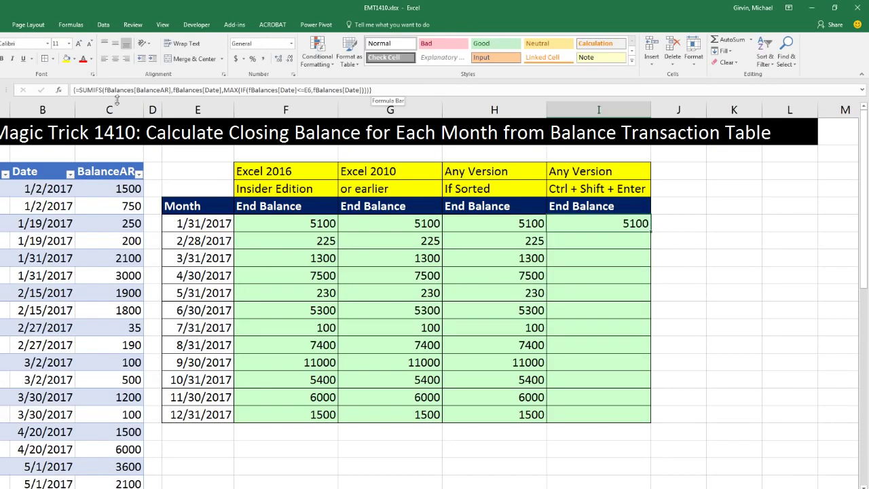
{"action": "double_click", "coordinate": [650, 233]}
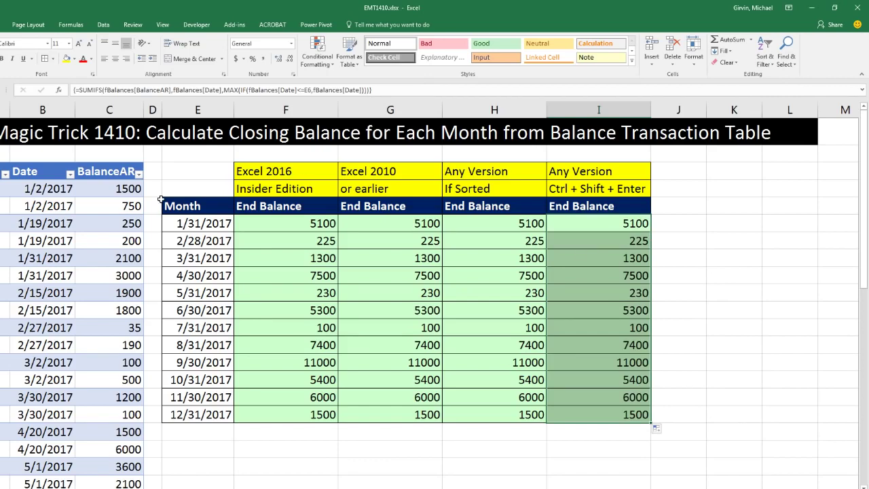
Sort the transaction table by BalanceAR from largest to smallest, select the results in columns F, G and I, and undo the sort
{"action": "left_click", "coordinate": [139, 175]}
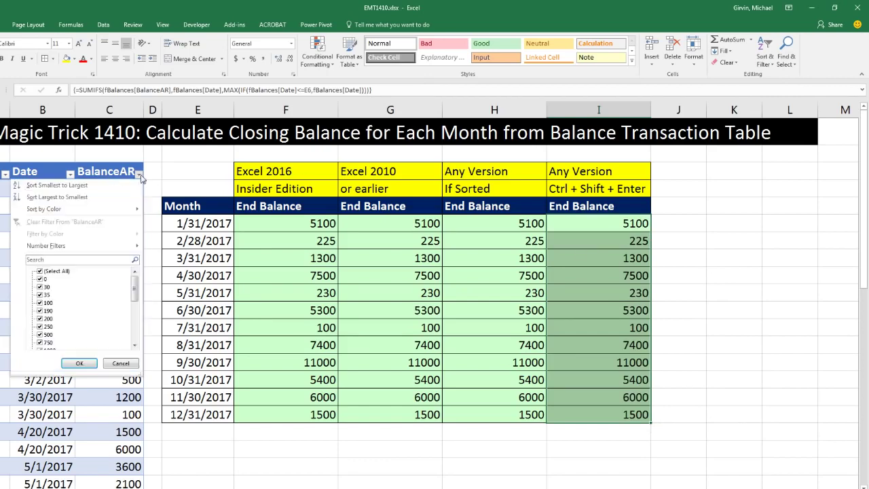
{"action": "left_click", "coordinate": [52, 197]}
{"action": "left_click_drag", "start_coordinate": [251, 222], "coordinate": [408, 412]}
{"action": "left_click_drag", "start_coordinate": [586, 224], "coordinate": [608, 418]}
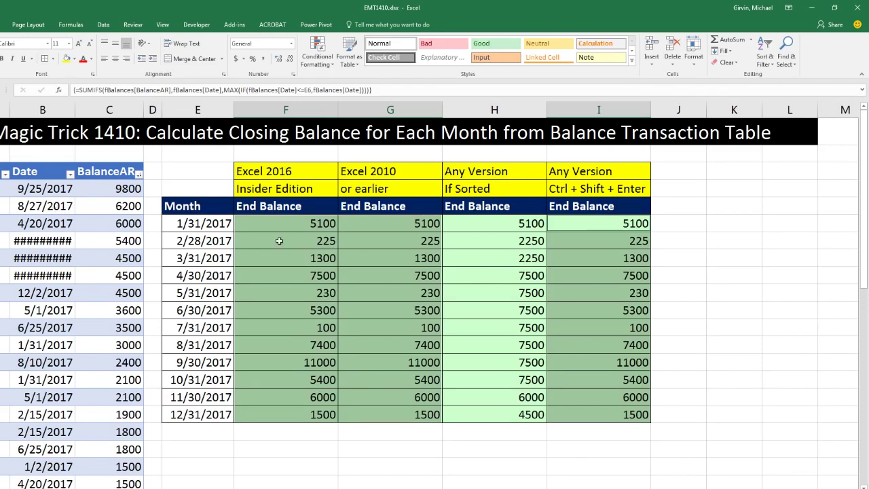
{"action": "key", "text": "ctrl+z"}
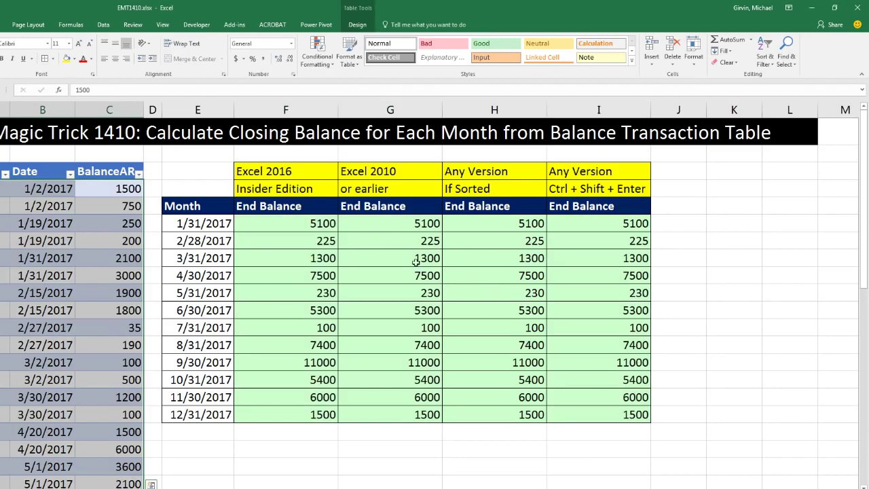
Review the SUMIFS formulas in F6, G6, H6 and I6 without changing them
{"action": "left_click", "coordinate": [323, 225]}
{"action": "key", "text": "F2"}
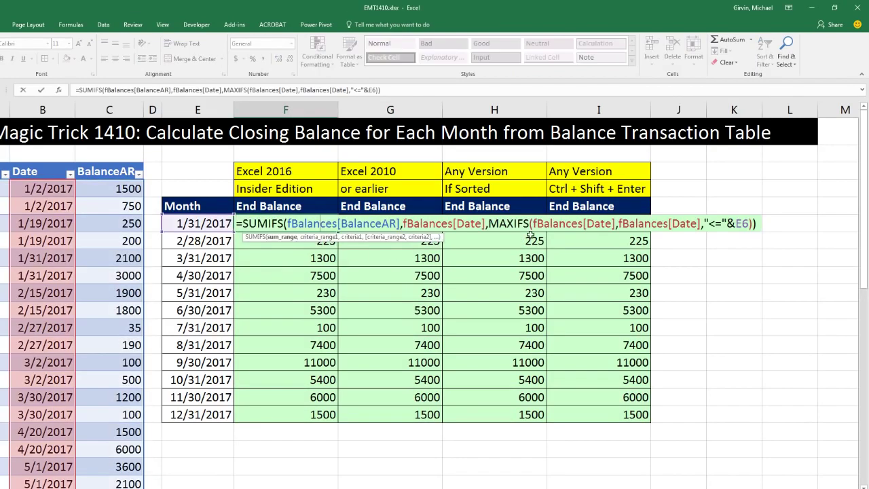
{"action": "key", "text": "Escape"}
{"action": "left_click", "coordinate": [385, 225]}
{"action": "key", "text": "F2"}
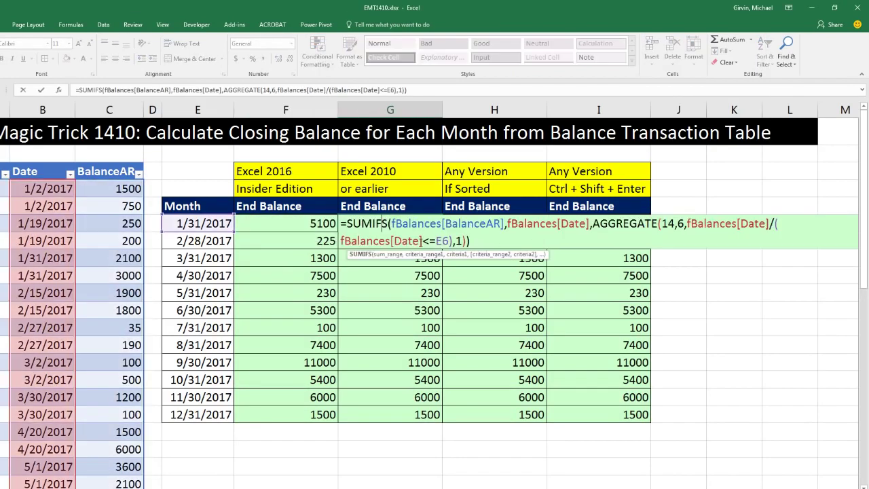
{"action": "key", "text": "Escape"}
{"action": "double_click", "coordinate": [503, 225]}
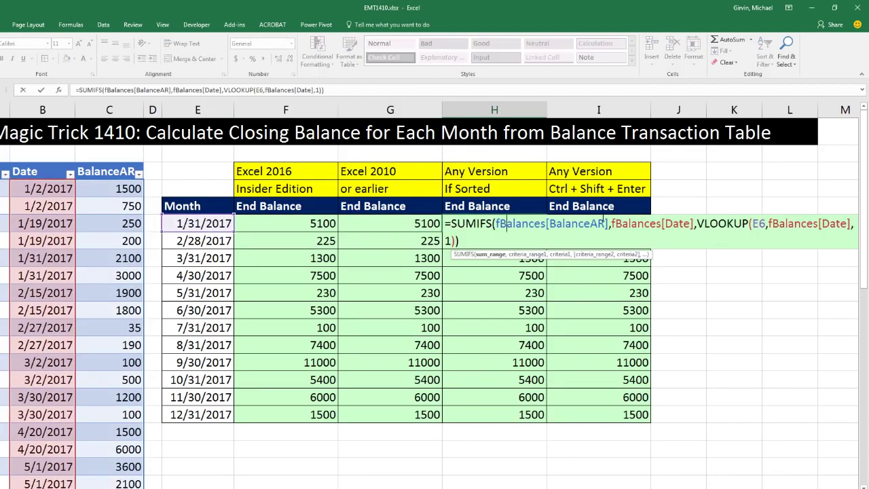
{"action": "key", "text": "Escape"}
{"action": "double_click", "coordinate": [601, 223]}
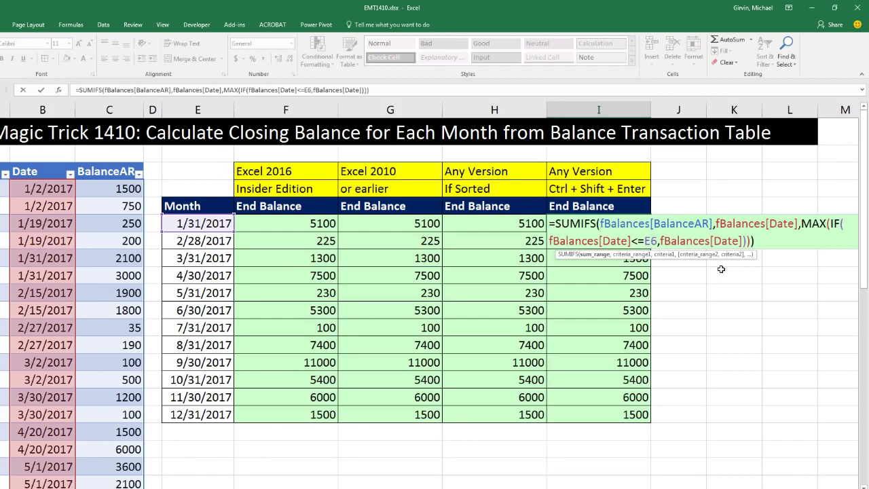
{"action": "key", "text": "Escape"}
{"action": "double_click", "coordinate": [313, 224]}
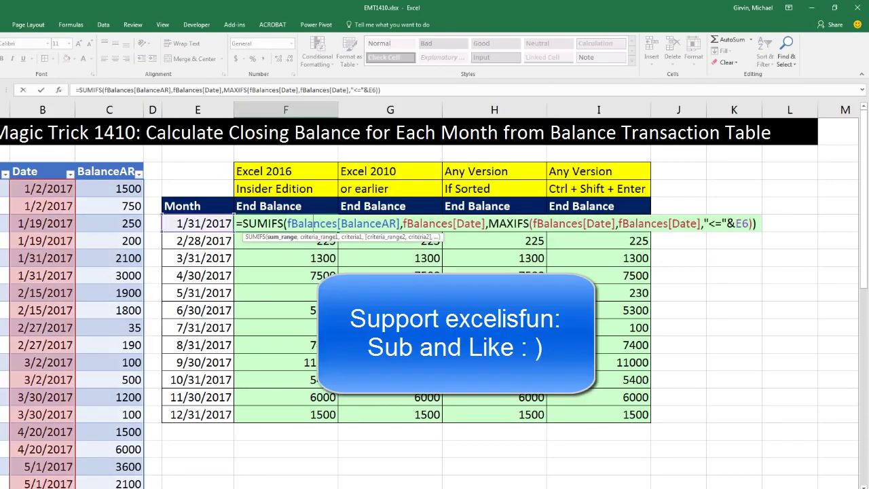